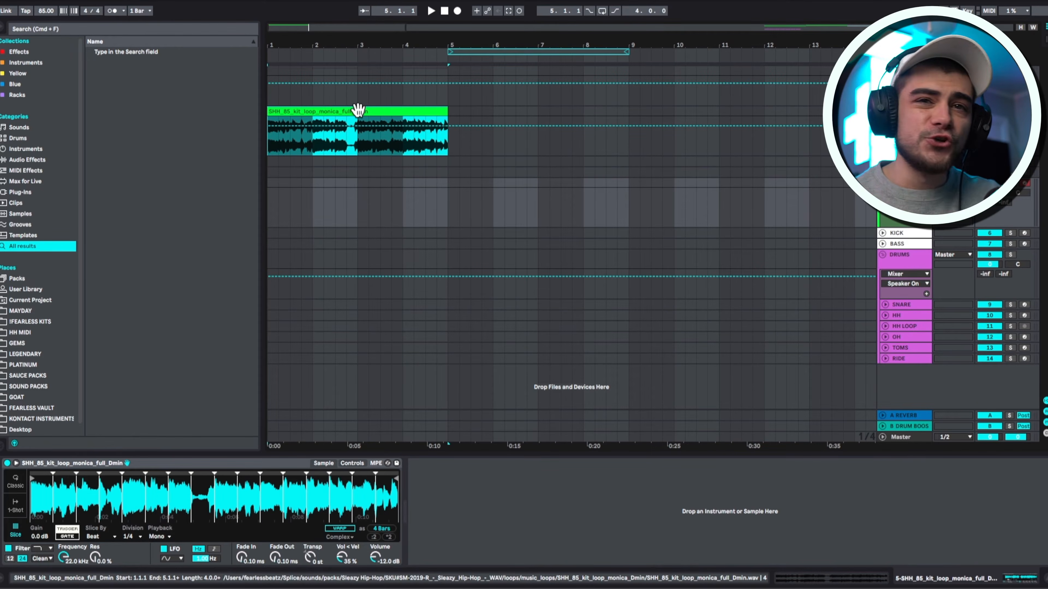
# - Load the SHH_85_kit_loop_monica_full_Dmin loop into a sampler track and slice it by Beat with a 1/4 division
pyautogui.moveTo(358, 109); pyautogui.dragTo(413, 217)
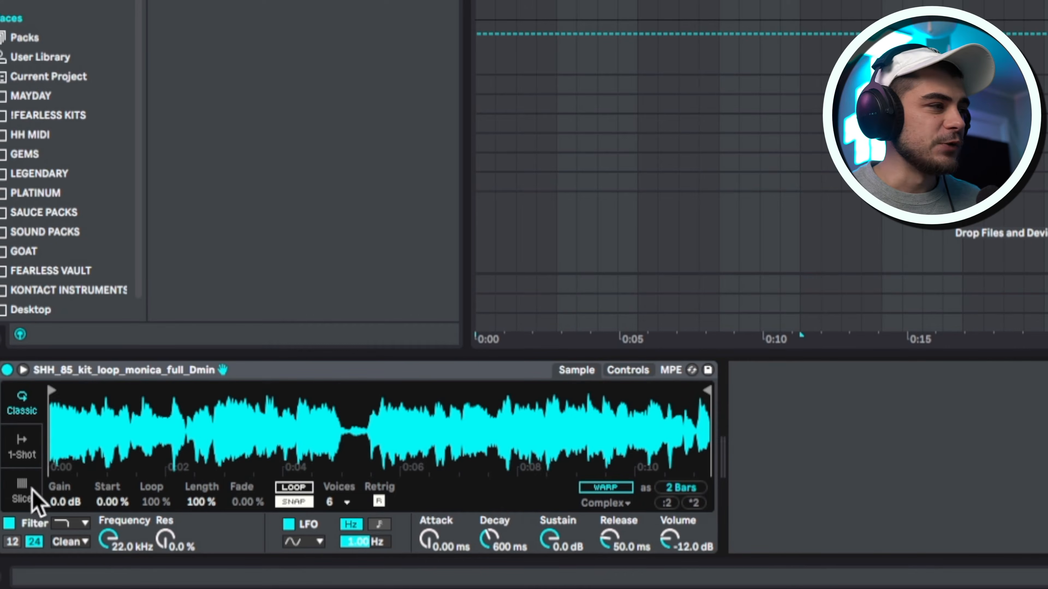
pyautogui.click(22, 491)
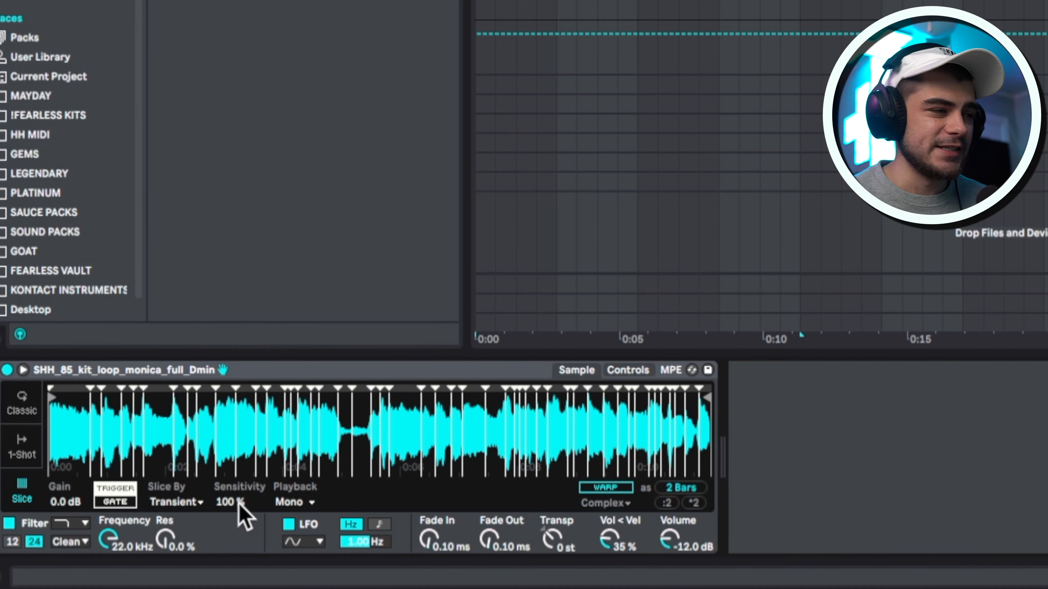
pyautogui.click(194, 503)
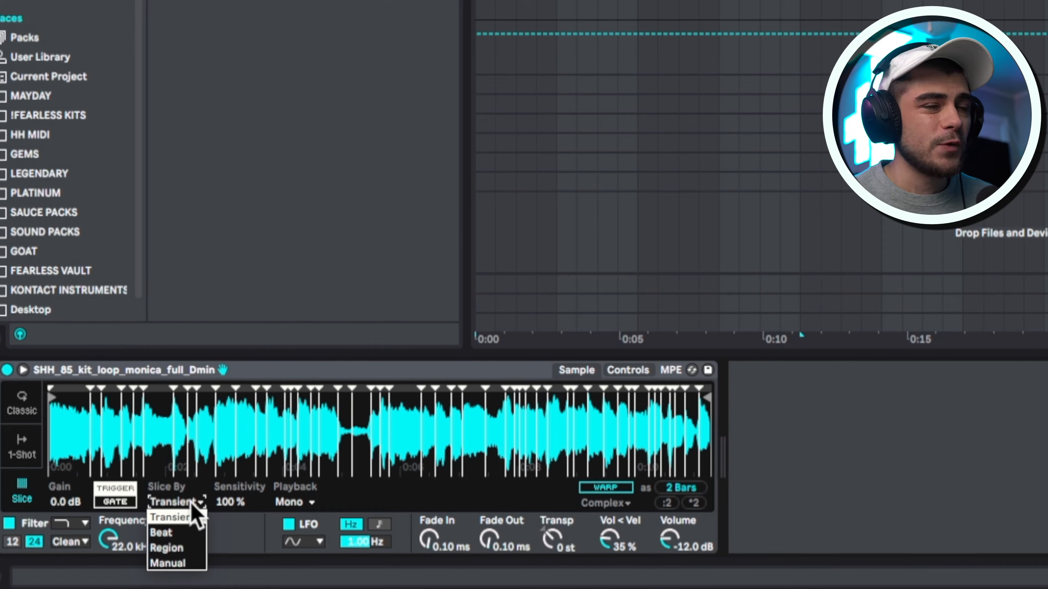
pyautogui.click(158, 534)
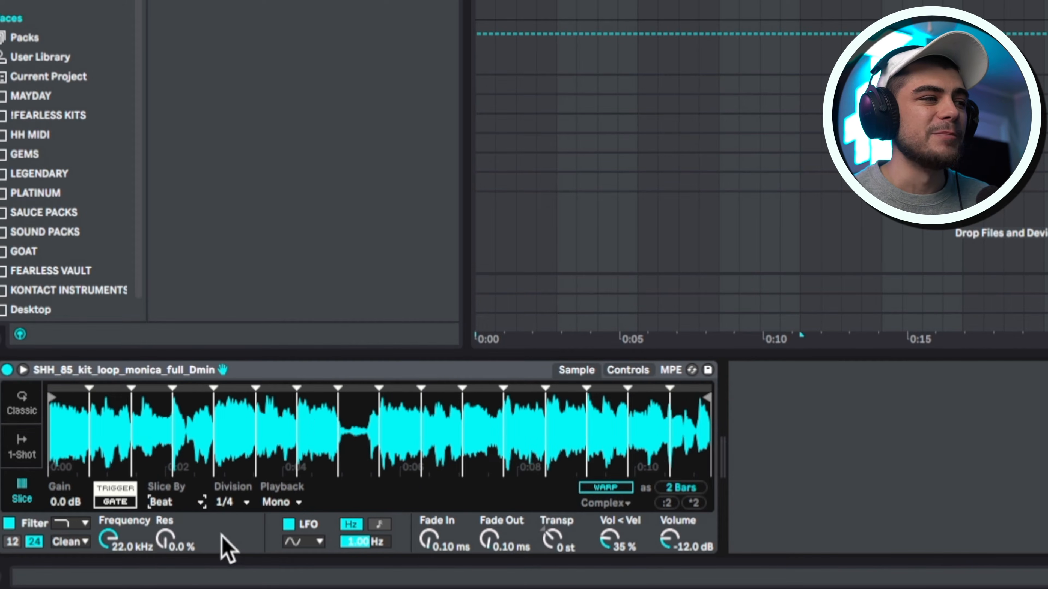
pyautogui.click(224, 503)
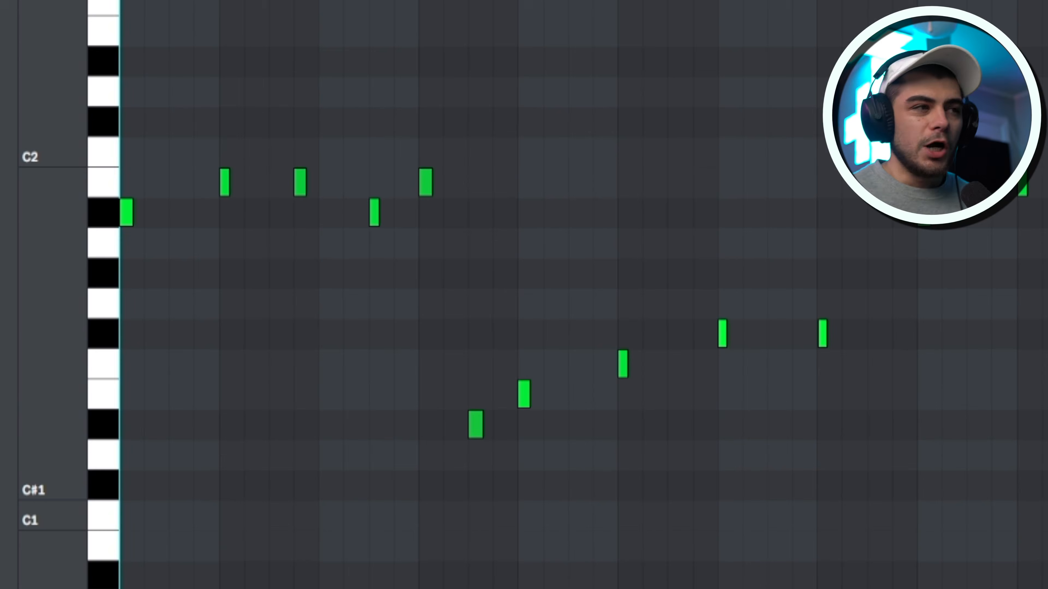
# - Play back the chopped MIDI pattern and the original loop with HalfTime at 1 Bar and 2x
pyautogui.press('space')
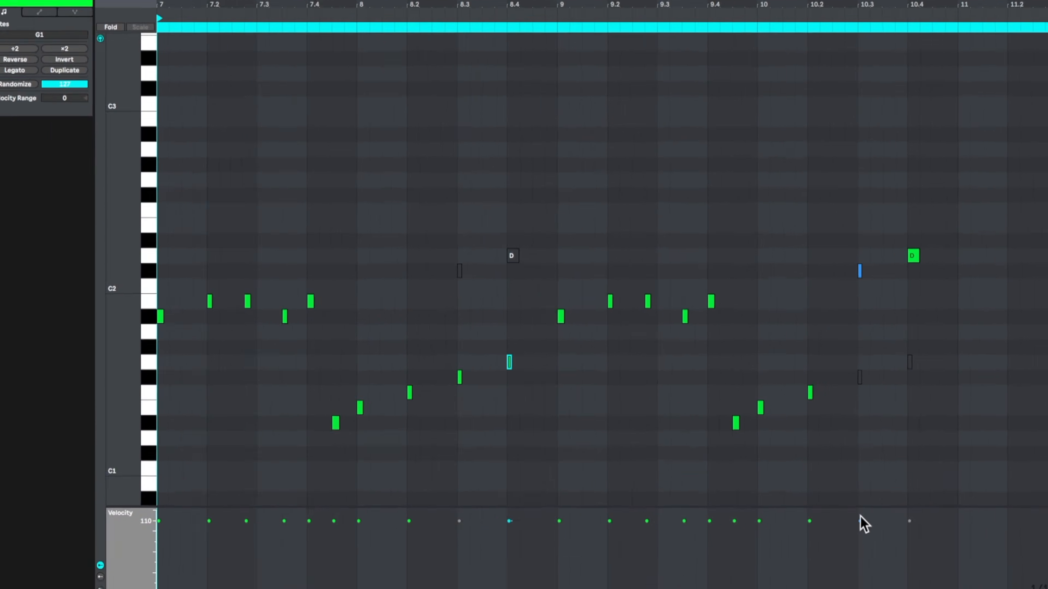
pyautogui.press('space')
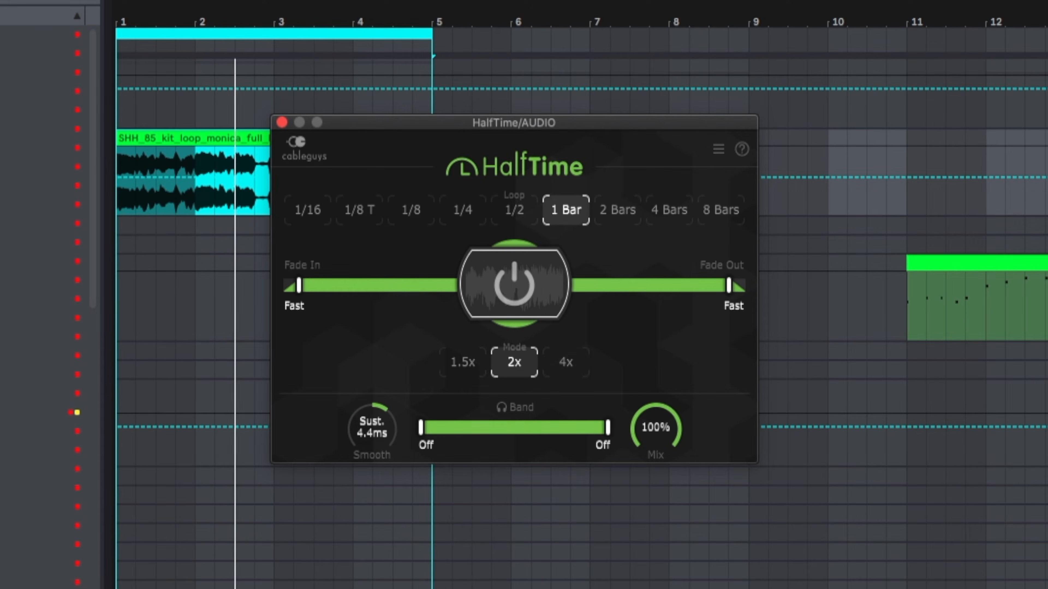
pyautogui.press('space')
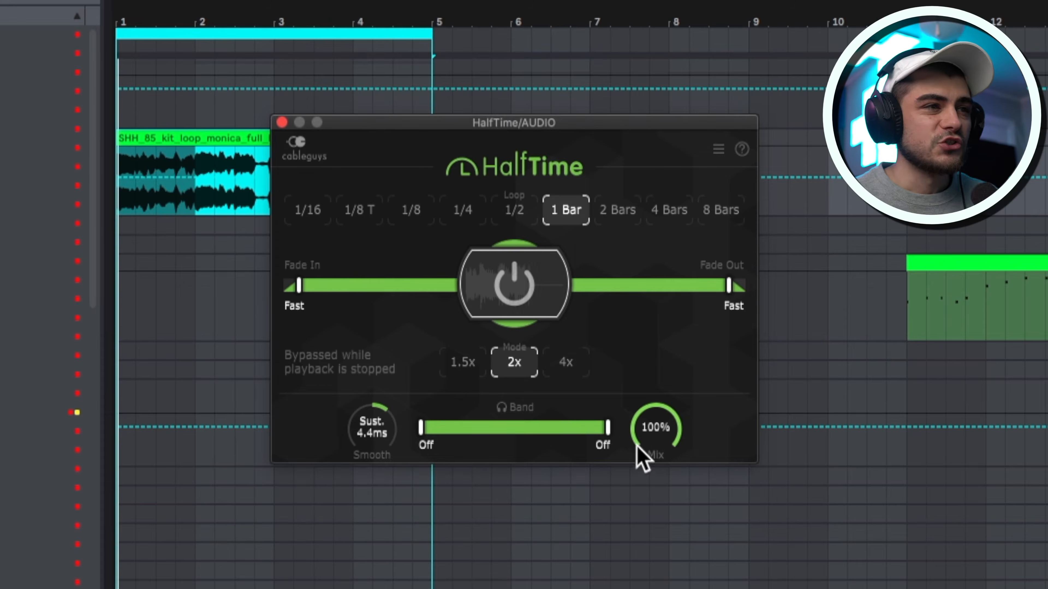
# - Automate HalfTime's Mix on the first loop clip with a curved fade from 1.00 at bar 3 to zero at bar 5, and audition it
pyautogui.click(282, 123)
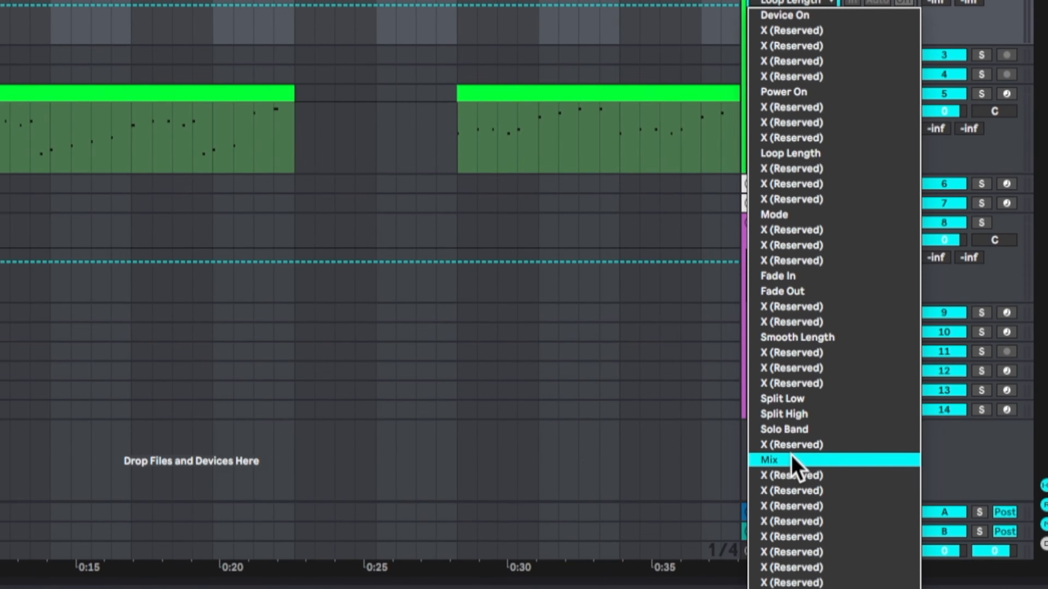
pyautogui.click(776, 460)
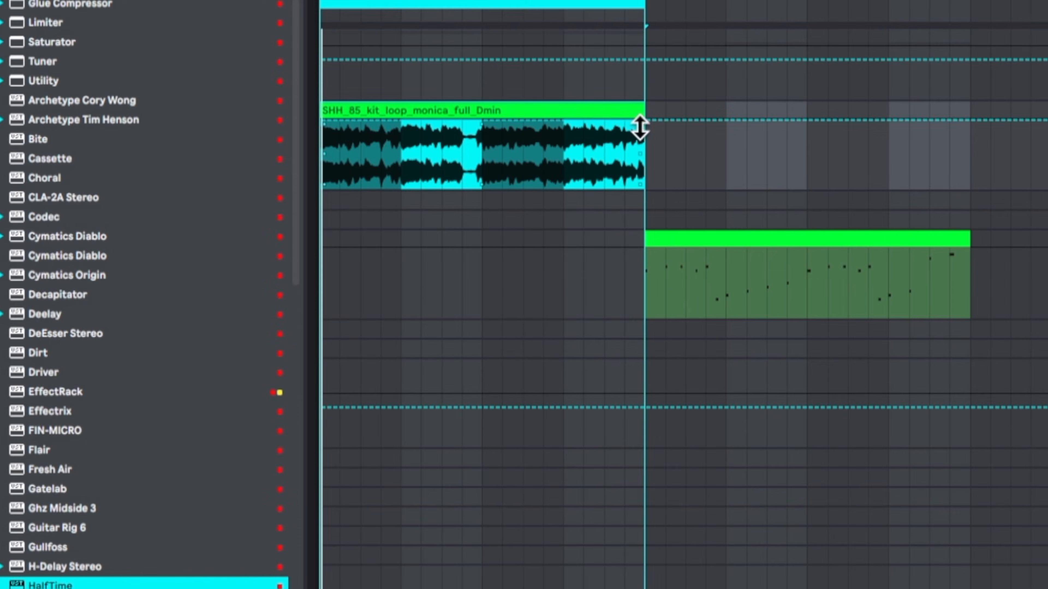
pyautogui.click(645, 123)
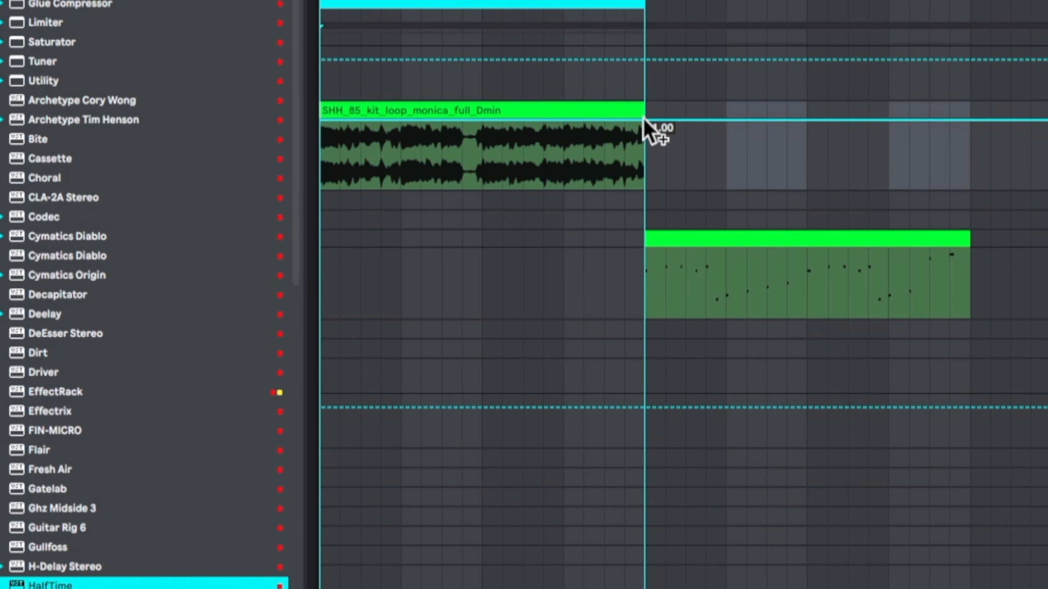
pyautogui.click(563, 120)
pyautogui.moveTo(644, 121); pyautogui.dragTo(644, 189)
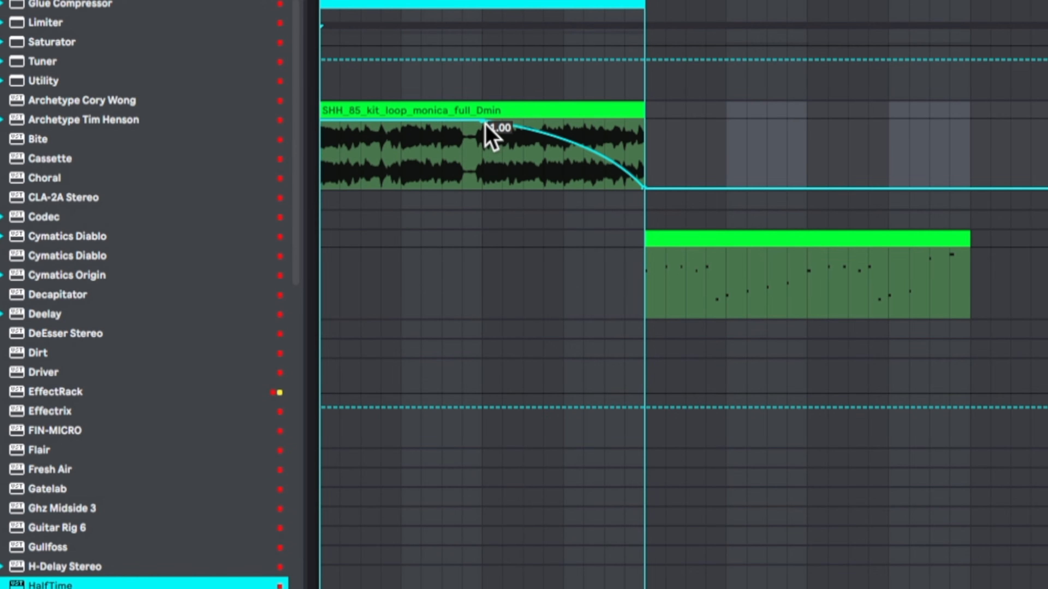
pyautogui.press('space')
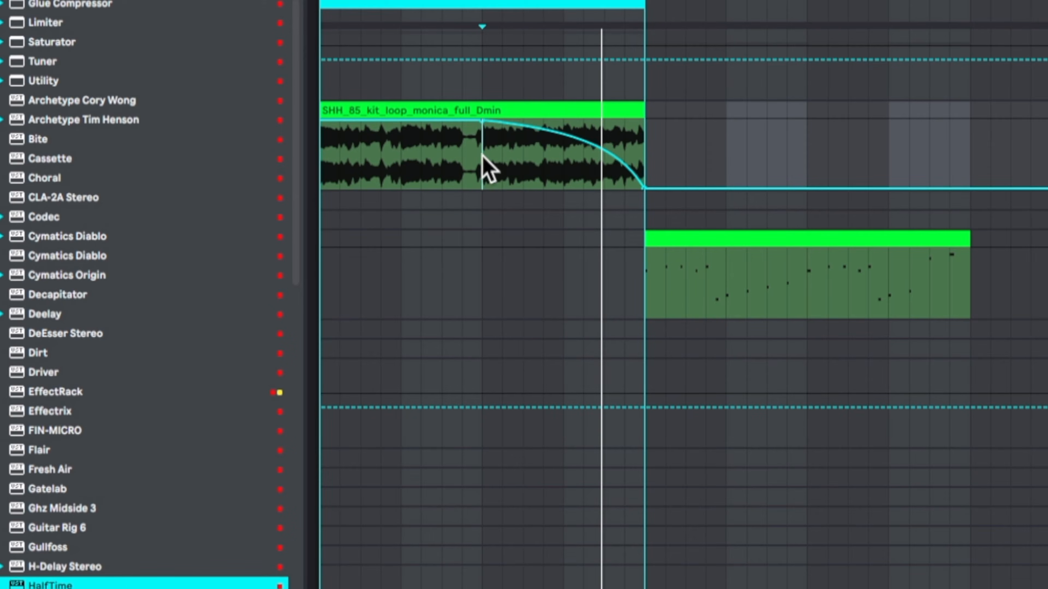
pyautogui.press('space')
pyautogui.press('space')
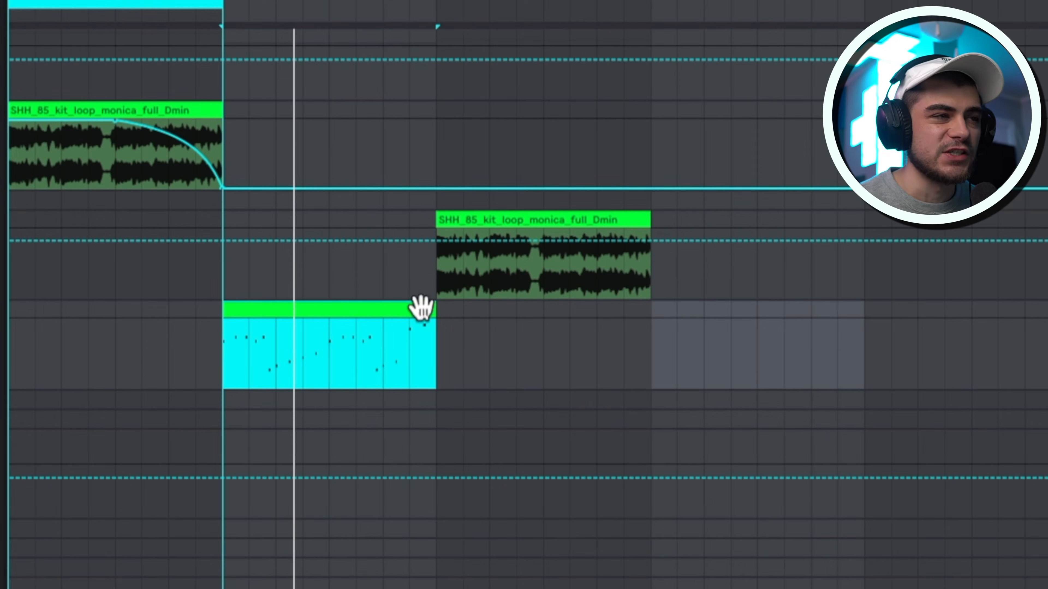
# - Copy the chopped MIDI clip to bar 13 and the loop clip to bar 17, coloring the new loop clip white
pyautogui.moveTo(342, 312); pyautogui.dragTo(770, 314)
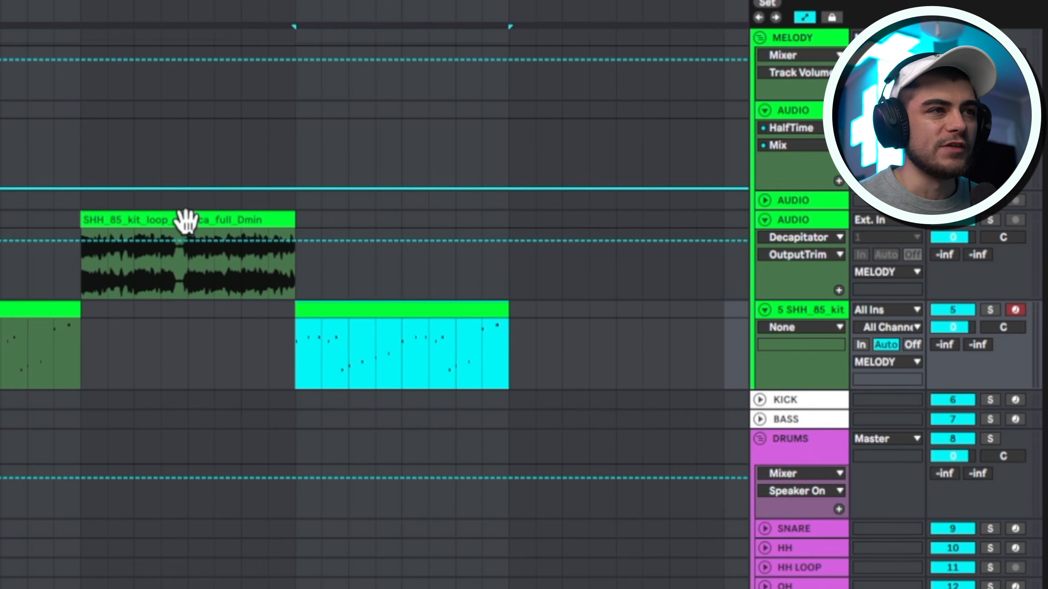
pyautogui.moveTo(185, 220); pyautogui.dragTo(626, 241)
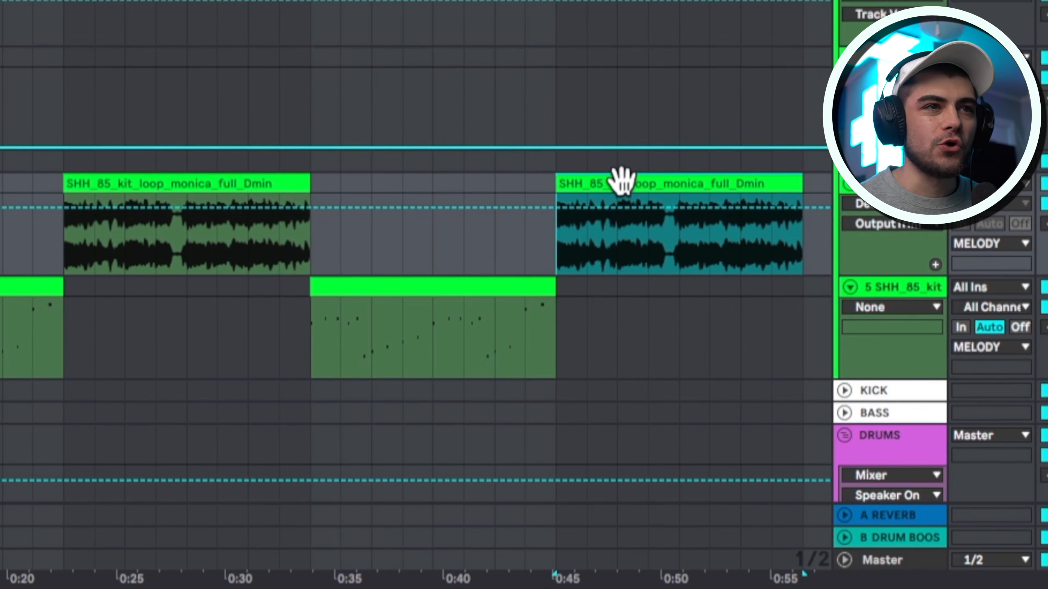
pyautogui.rightClick(623, 183)
pyautogui.click(899, 588)
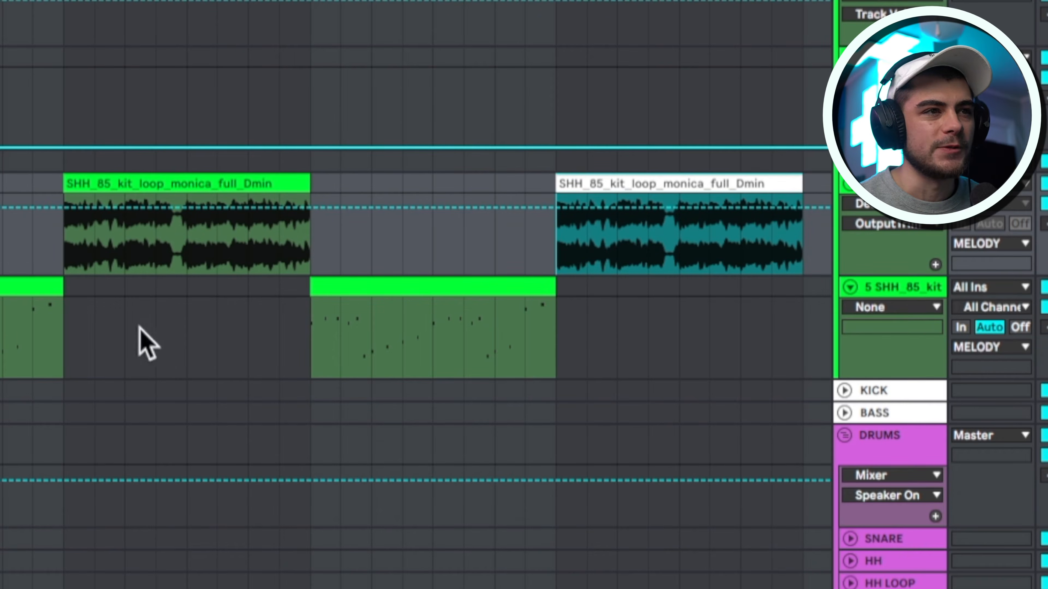
# - Duplicate the sliced MIDI track, and freeze and flatten the copy to audio
pyautogui.click(145, 340)
pyautogui.hotkey('ctrl', 'd')
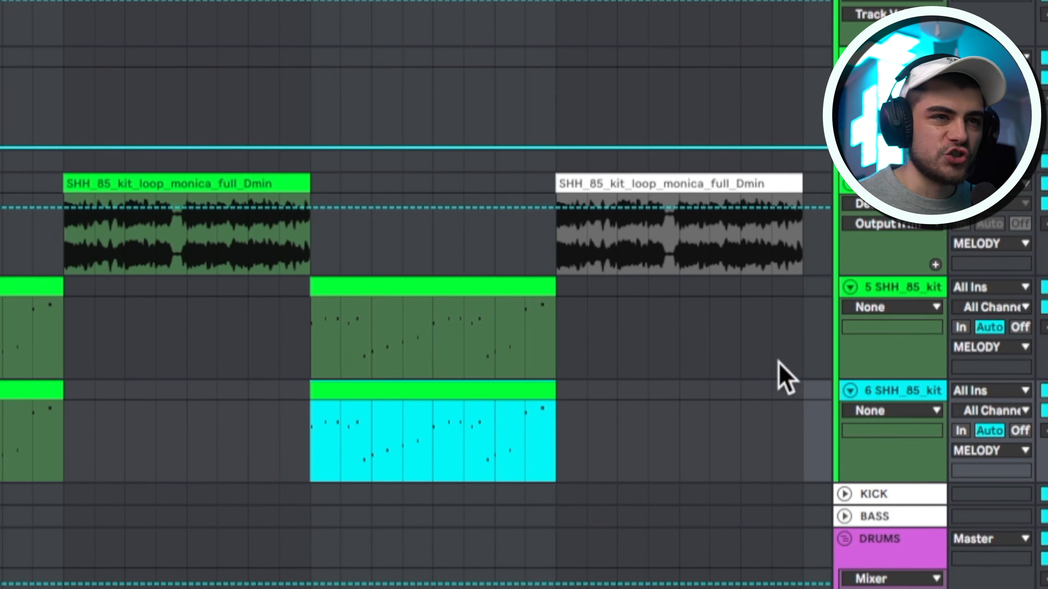
pyautogui.rightClick(891, 391)
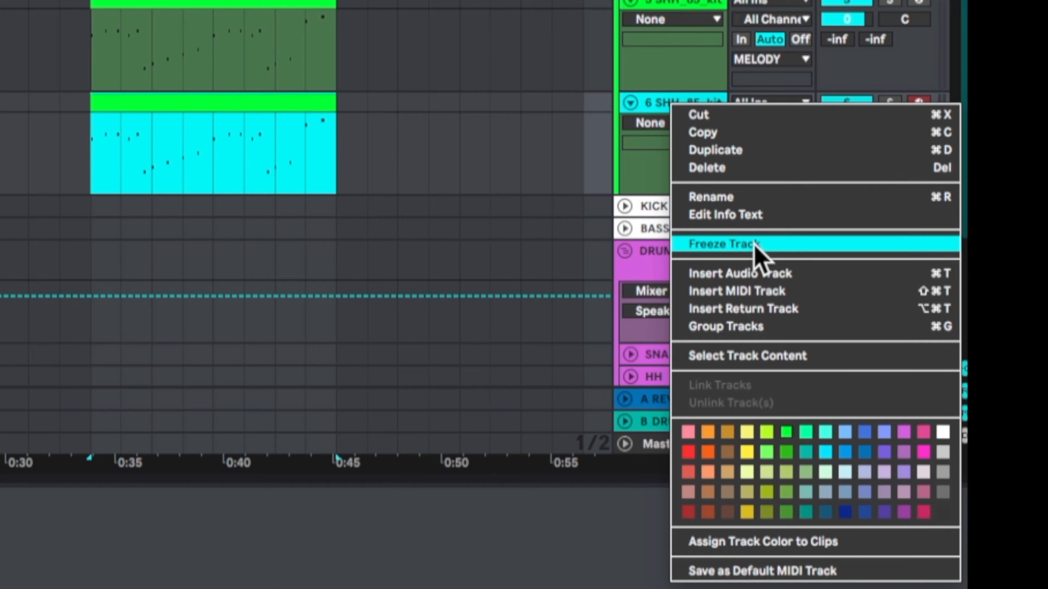
pyautogui.click(753, 244)
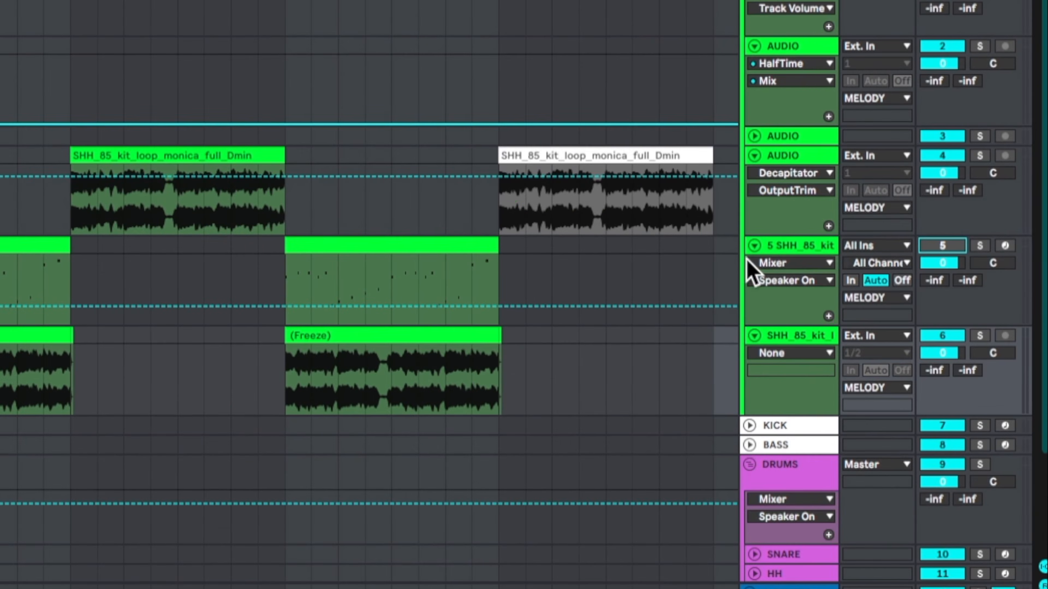
# - Collapse the deactivated original MIDI track and move it to the first position inside the MELODY group
pyautogui.click(755, 246)
pyautogui.moveTo(776, 253); pyautogui.dragTo(749, 198)
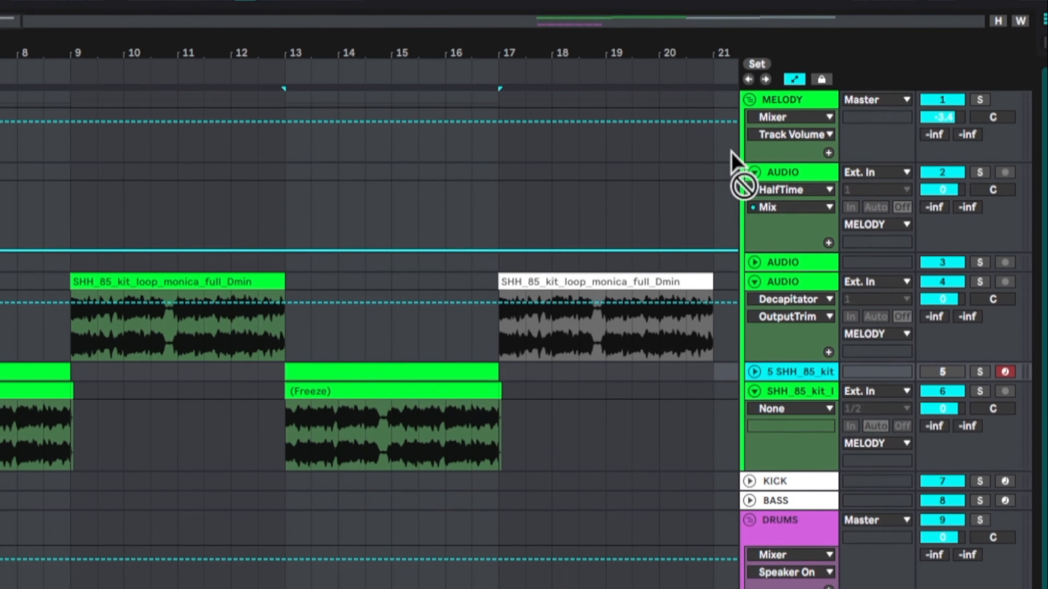
pyautogui.moveTo(685, 207); pyautogui.dragTo(685, 207)
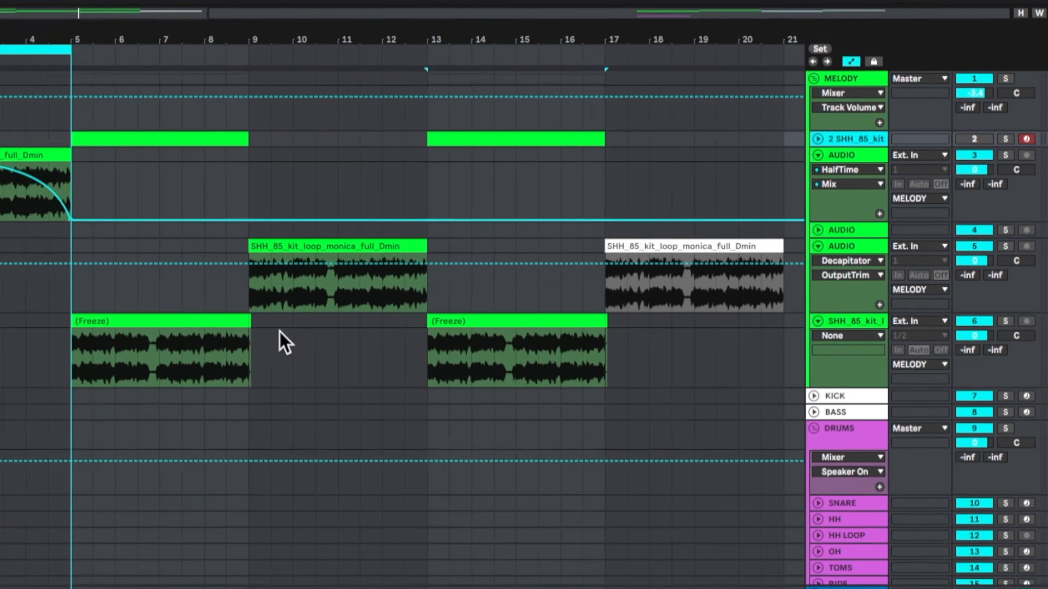
# - Trim the excess tails of the two flattened audio clips so they end at bars 9 and 17
pyautogui.moveTo(258, 434); pyautogui.dragTo(71, 410)
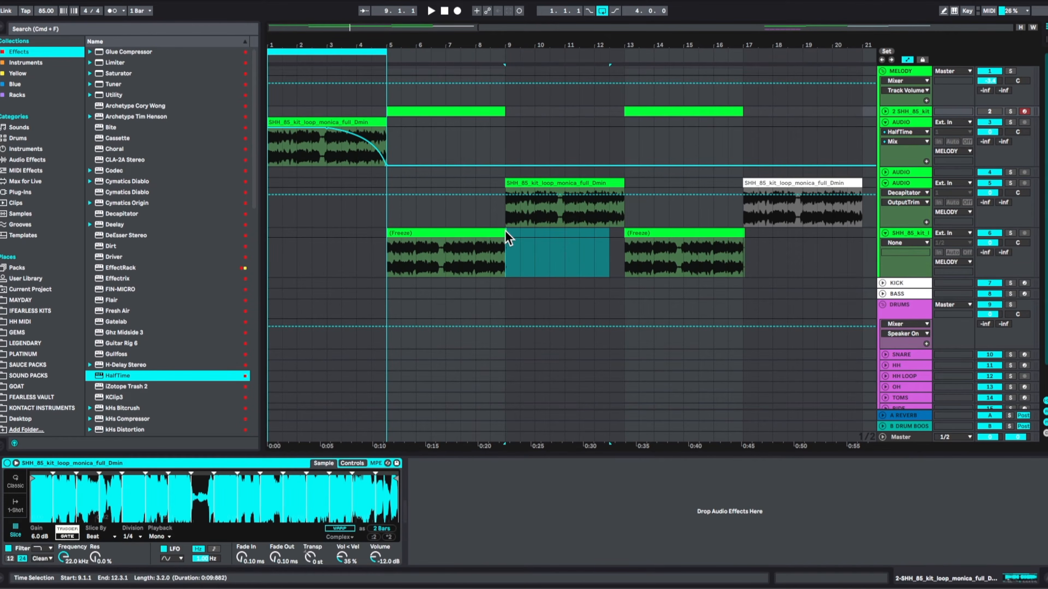
pyautogui.moveTo(787, 247); pyautogui.dragTo(751, 240)
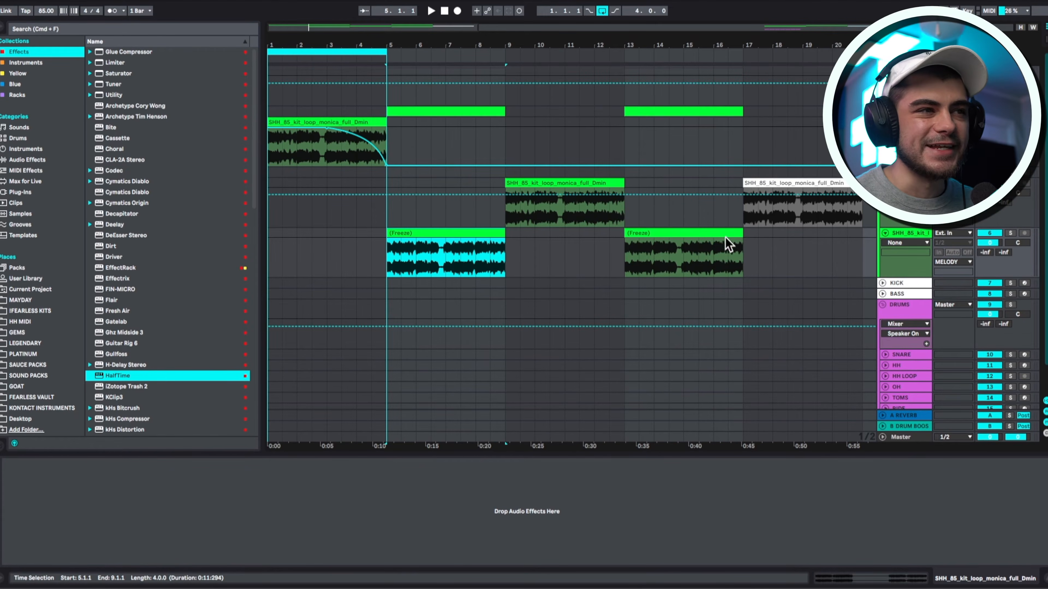
# - Set the warp mode of both flattened clips, at bars 13 and 5, to Complex
pyautogui.press('space')
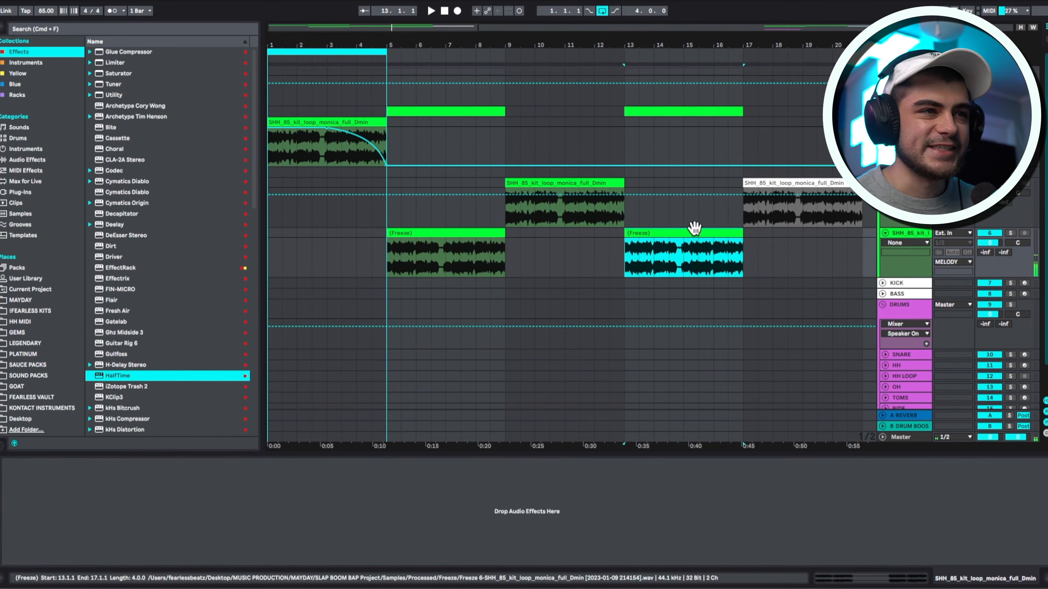
pyautogui.doubleClick(695, 231)
pyautogui.click(231, 280)
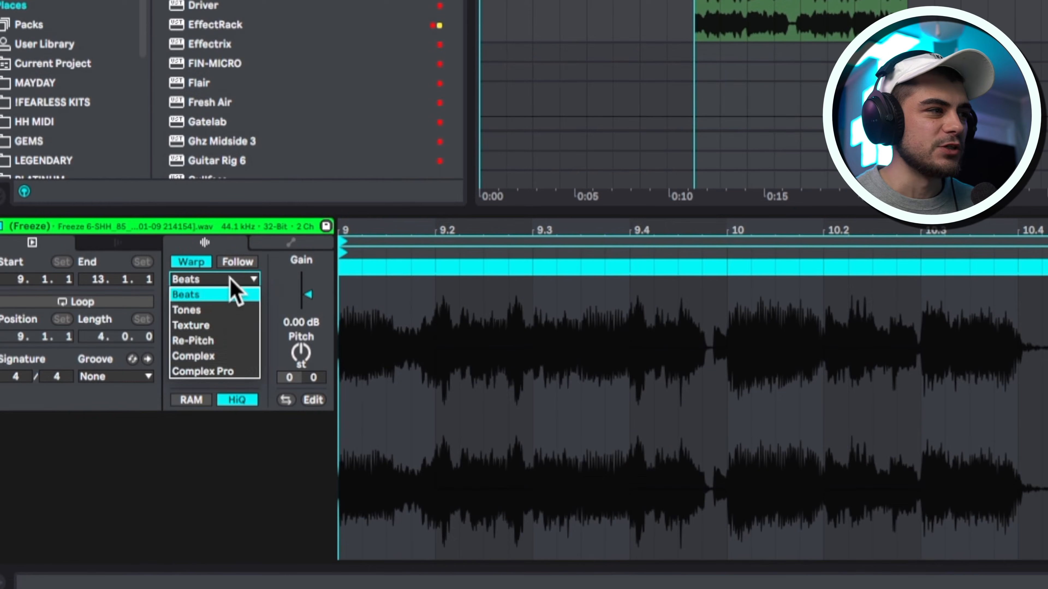
pyautogui.click(203, 356)
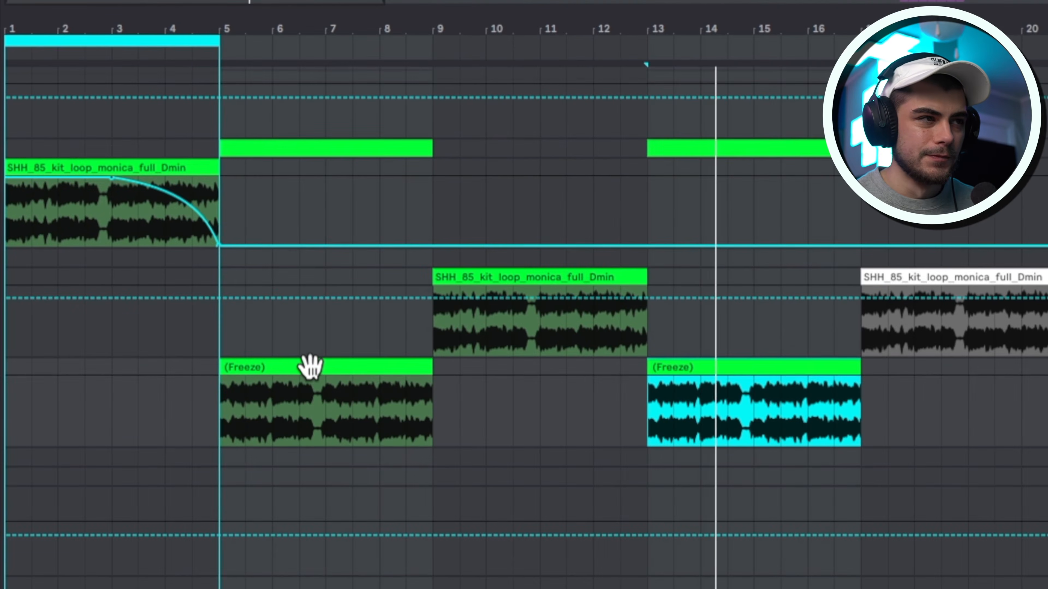
pyautogui.click(304, 363)
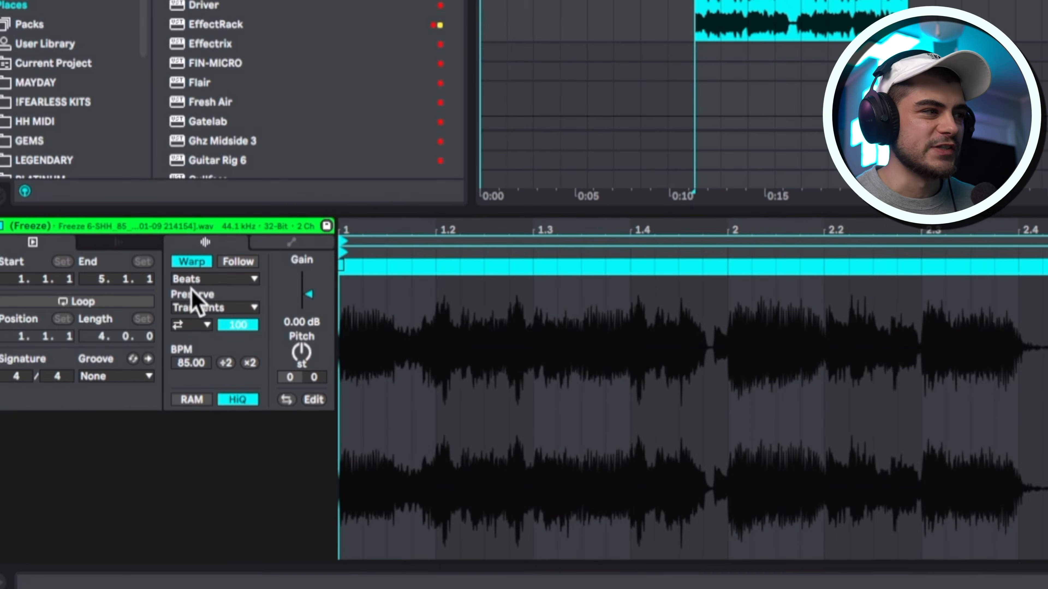
pyautogui.click(208, 277)
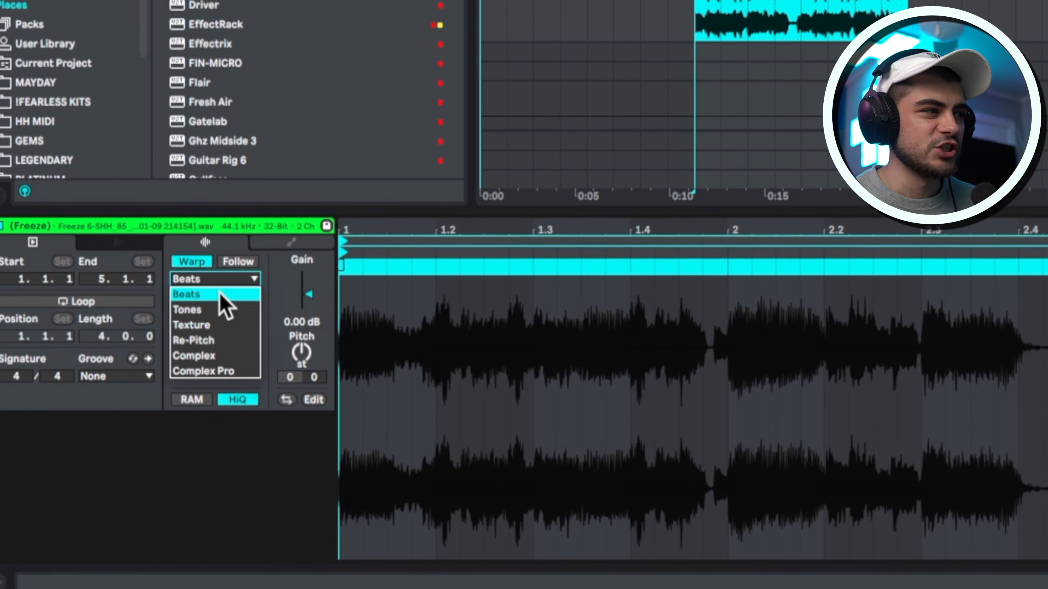
pyautogui.click(211, 357)
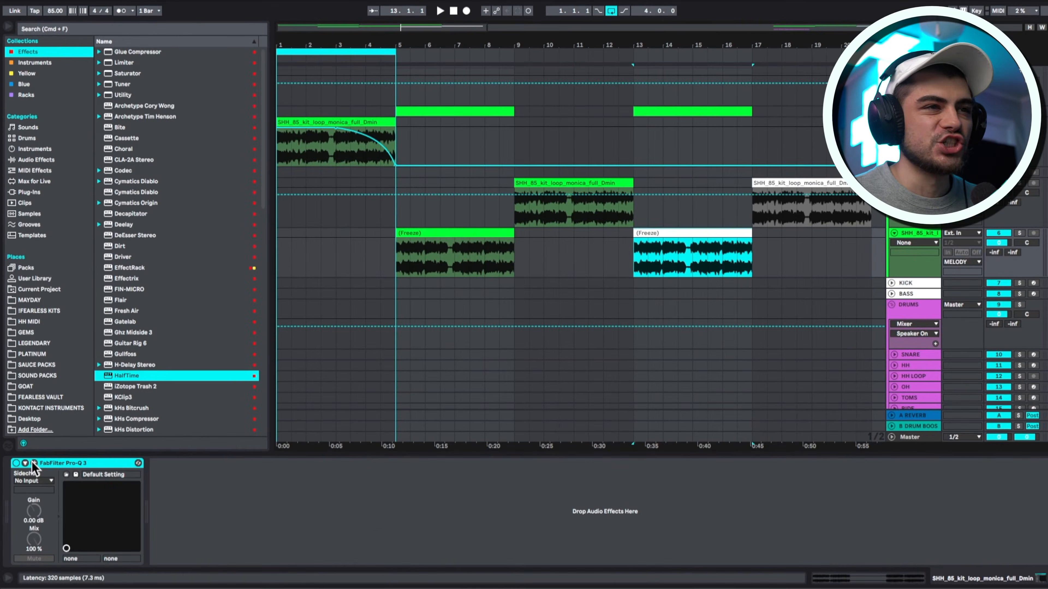
# - In FabFilter Pro-Q 3, shift the low cut slightly lower in frequency and add a bell boost of about 3.6 dB near 13.5 kHz
pyautogui.click(34, 463)
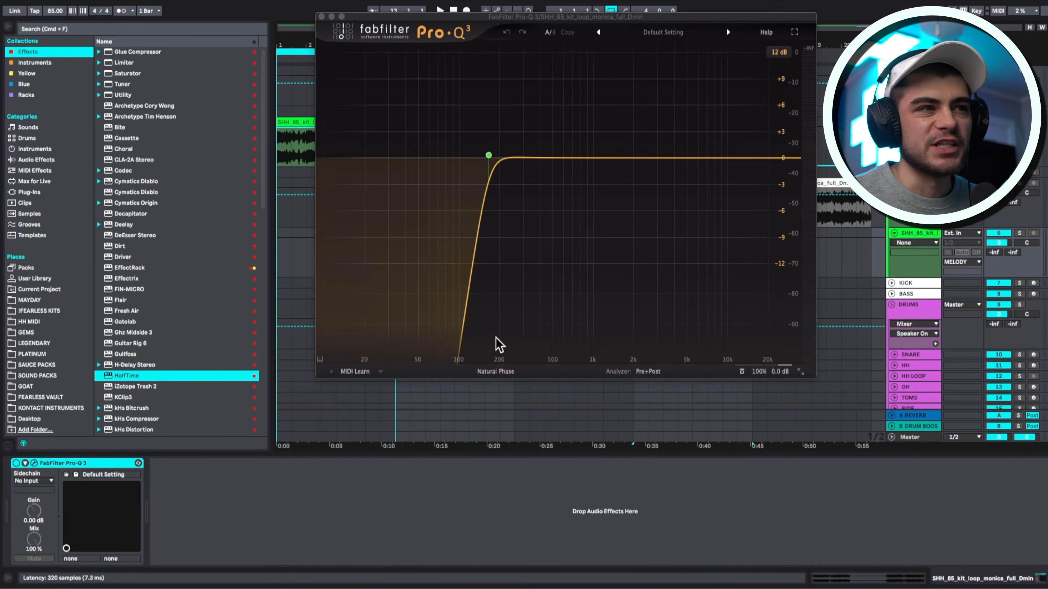
pyautogui.press('space')
pyautogui.moveTo(489, 156)
pyautogui.mouseDown()
pyautogui.moveTo(475, 158)
pyautogui.moveTo(496, 164)
pyautogui.moveTo(482, 158)
pyautogui.mouseUp()
pyautogui.moveTo(705, 159); pyautogui.dragTo(745, 126)
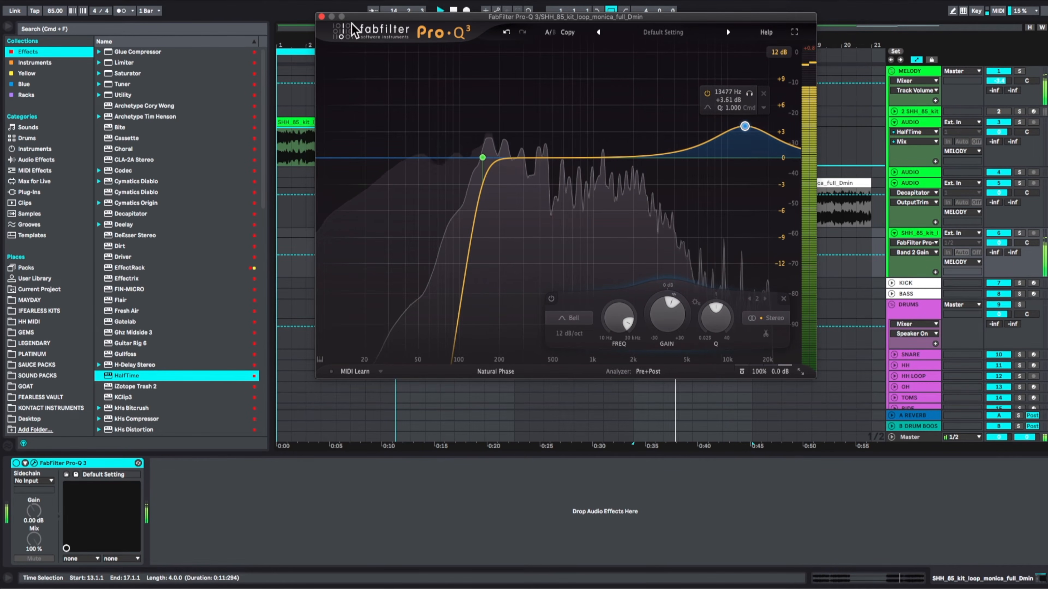
pyautogui.click(321, 16)
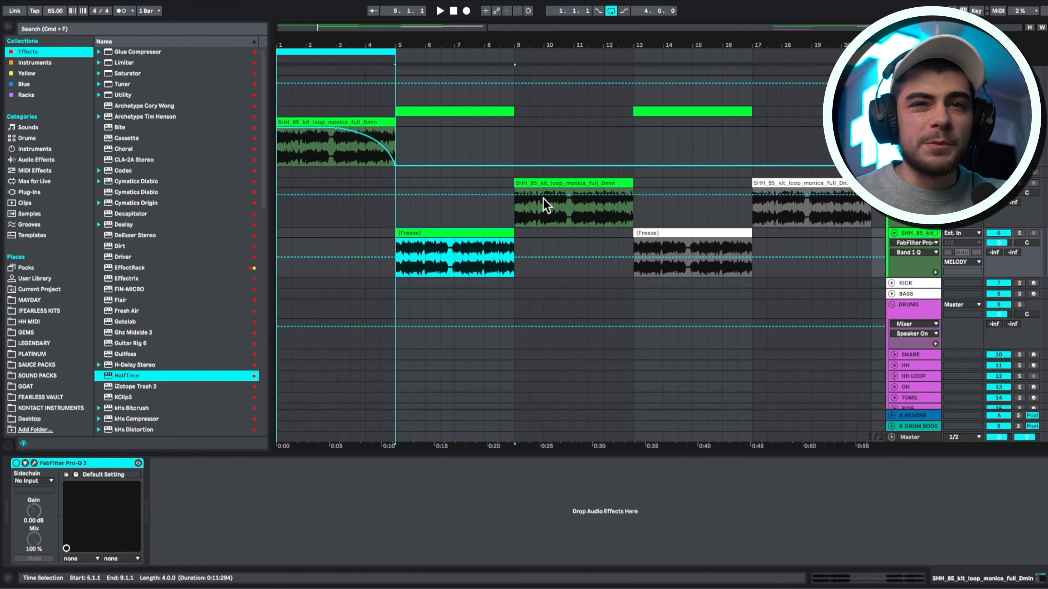
# - Examine the Decapitator and Cassette effects inside the SAMPLE MACHINE rack on the track of the bar 9 loop clip
pyautogui.click(552, 183)
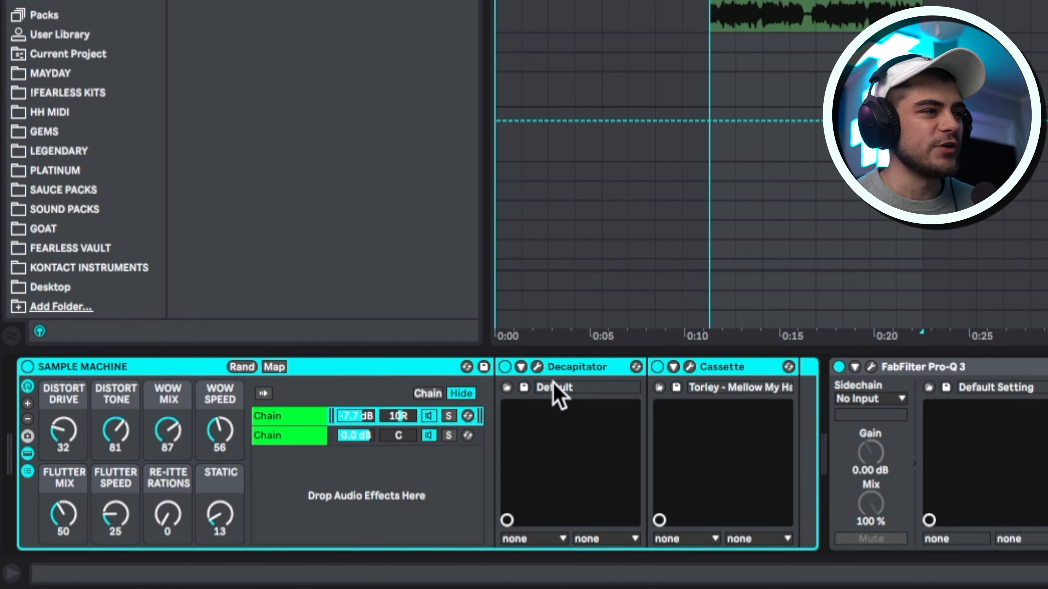
pyautogui.click(584, 368)
pyautogui.click(726, 372)
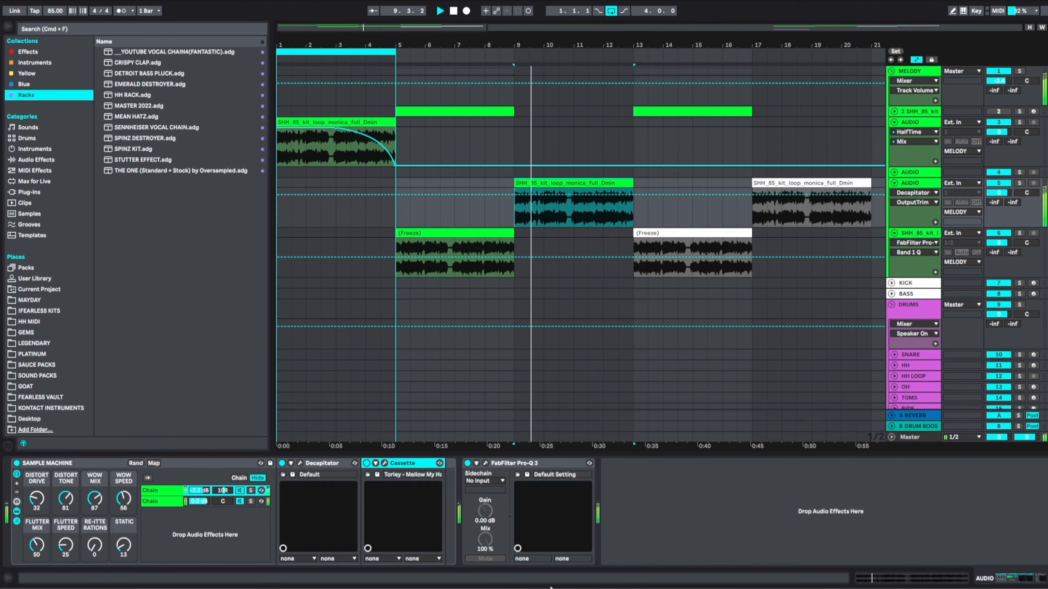
# - Compare the bar 9 loop during playback with the SAMPLE MACHINE rack bypassed and enabled
pyautogui.click(16, 463)
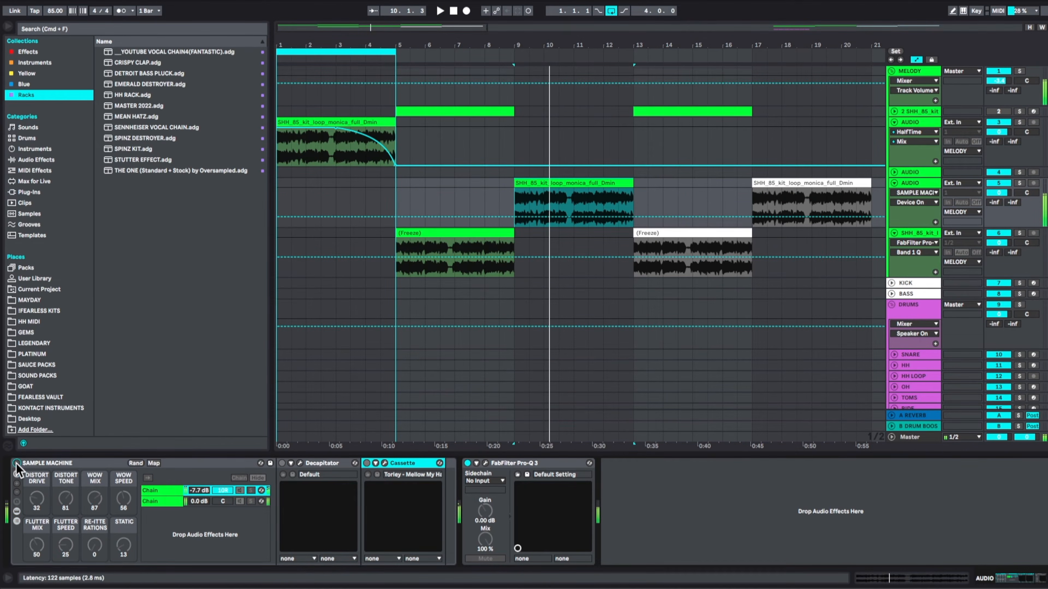
pyautogui.press('space')
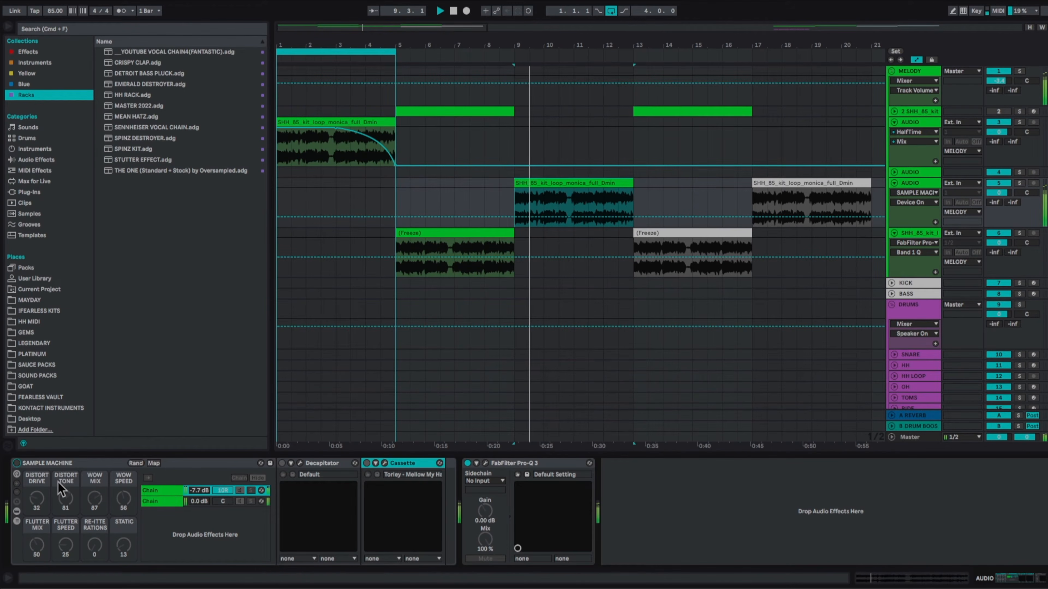
pyautogui.click(16, 463)
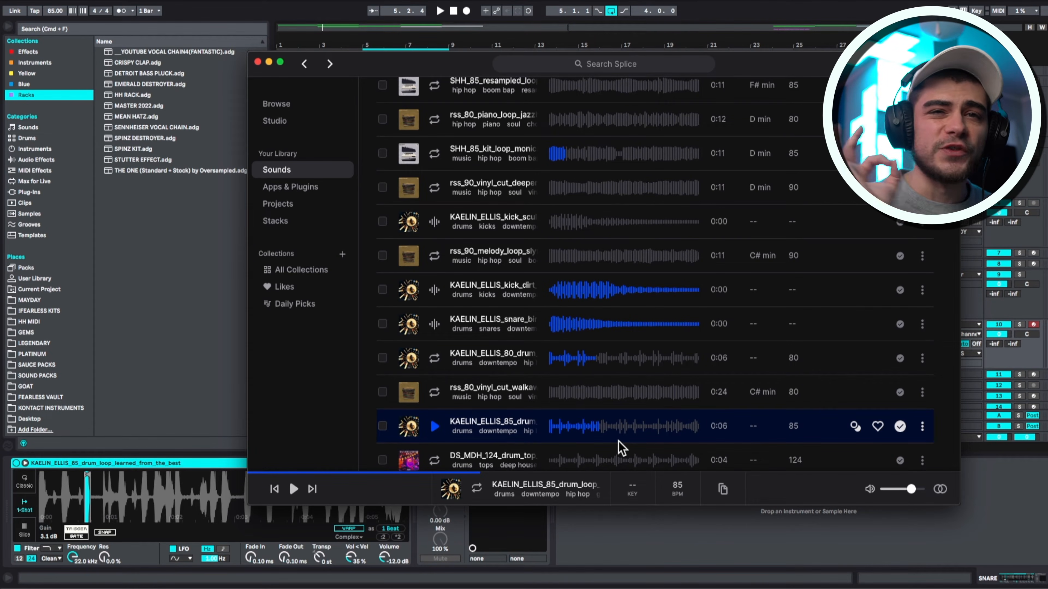
# - Preview the KAELIN_ELLIS 85 BPM drum loop in Splice and inspect the isolated snare hit in the SNARE track's Simpler waveform
pyautogui.click(435, 427)
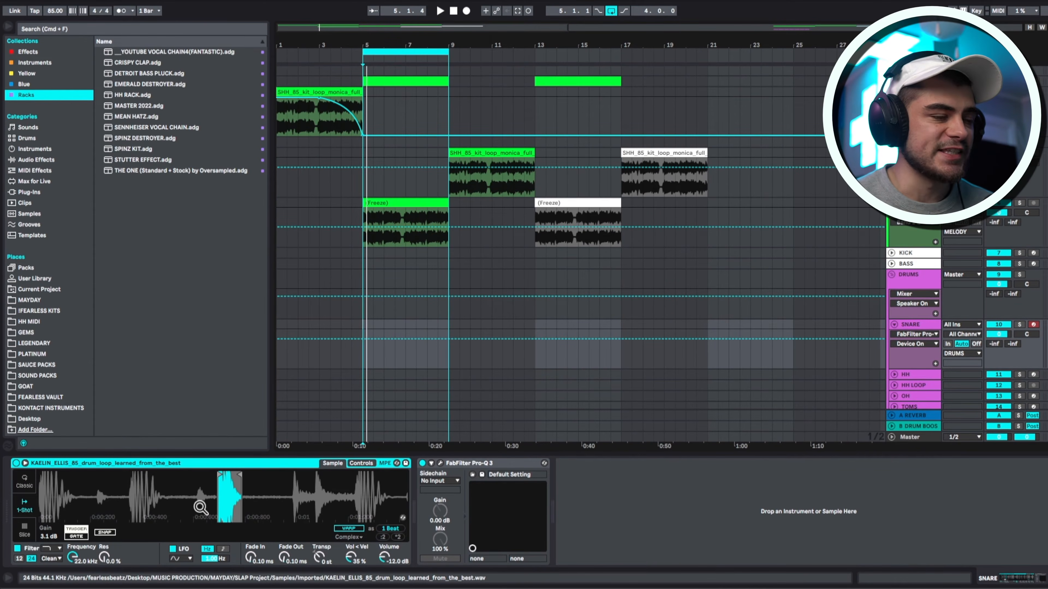
pyautogui.moveTo(221, 493); pyautogui.dragTo(104, 496)
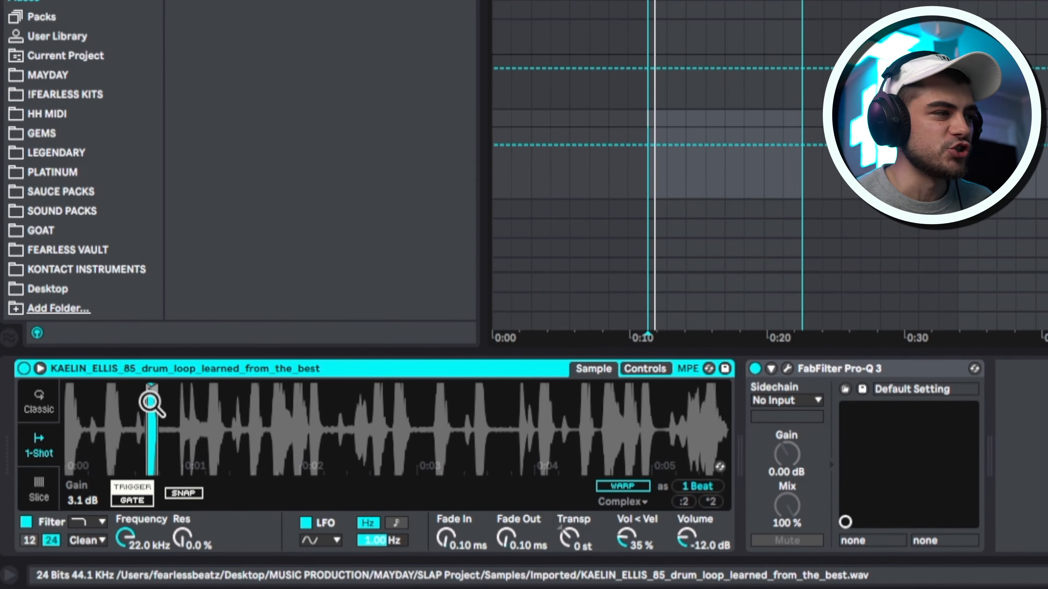
pyautogui.moveTo(151, 404); pyautogui.dragTo(526, 430)
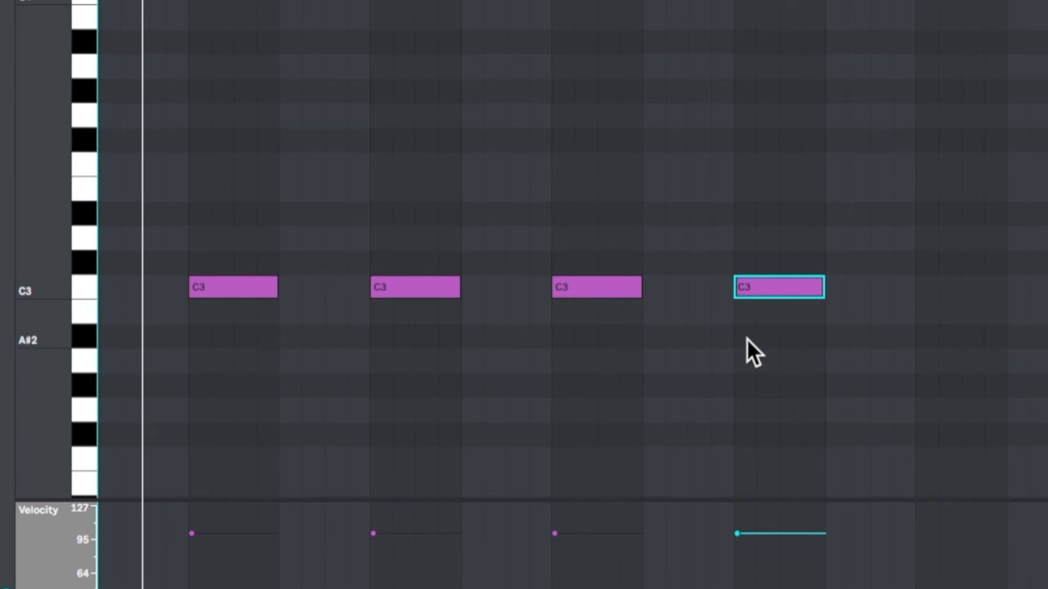
# - Split the third C3 snare note in half, move its second half slightly later, and play the pattern
pyautogui.click(757, 351)
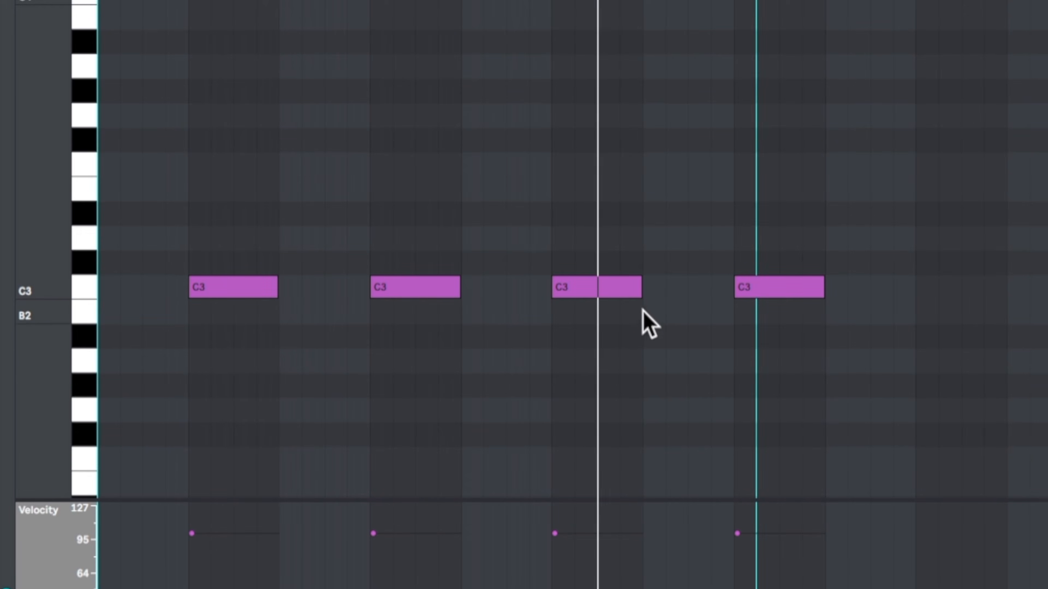
pyautogui.click(636, 296)
pyautogui.hotkey('ctrl', 'e')
pyautogui.moveTo(632, 290); pyautogui.dragTo(635, 291)
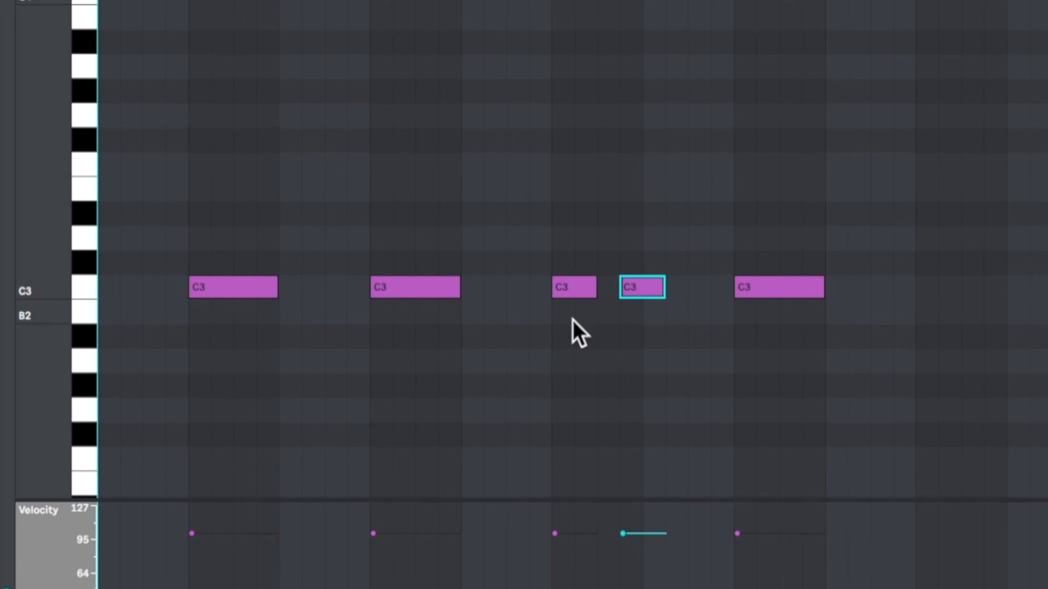
pyautogui.click(565, 328)
pyautogui.press('space')
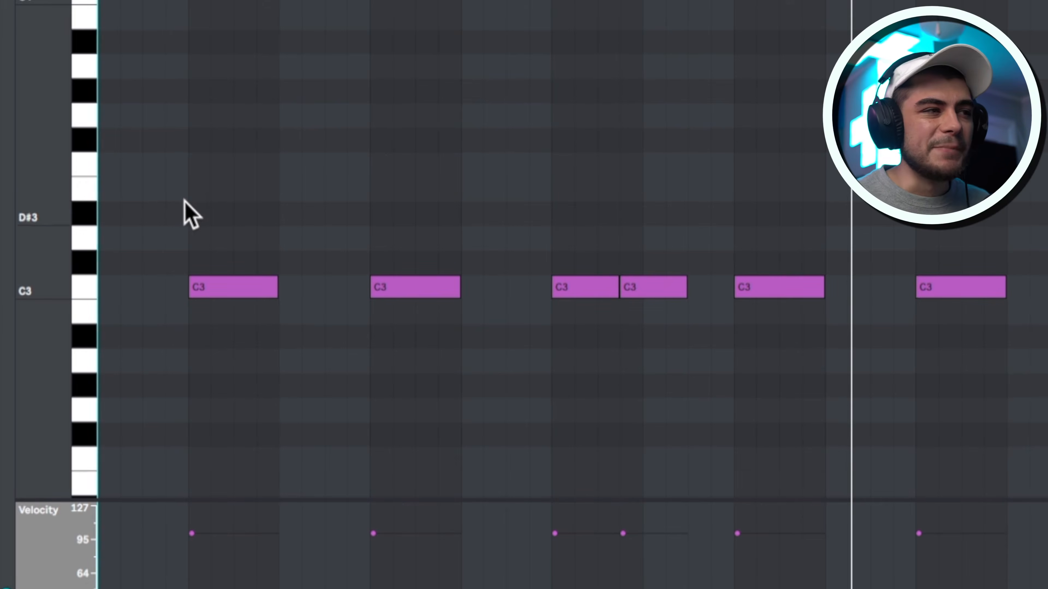
# - Select all the C3 snare notes and nudge them slightly off the grid
pyautogui.moveTo(197, 148); pyautogui.dragTo(1001, 410)
pyautogui.moveTo(222, 2); pyautogui.dragTo(321, 40)
pyautogui.moveTo(272, 275); pyautogui.dragTo(278, 280)
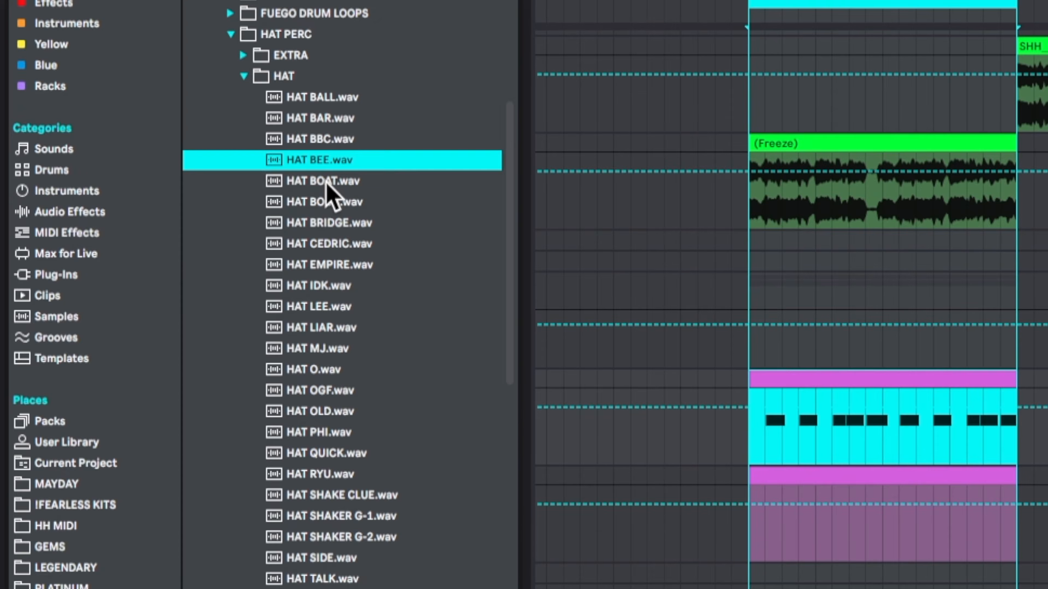
# - Preview a hat sample from the HAT folder, capture the played hi-hat MIDI into the HH clip and open its notes
pyautogui.click(326, 203)
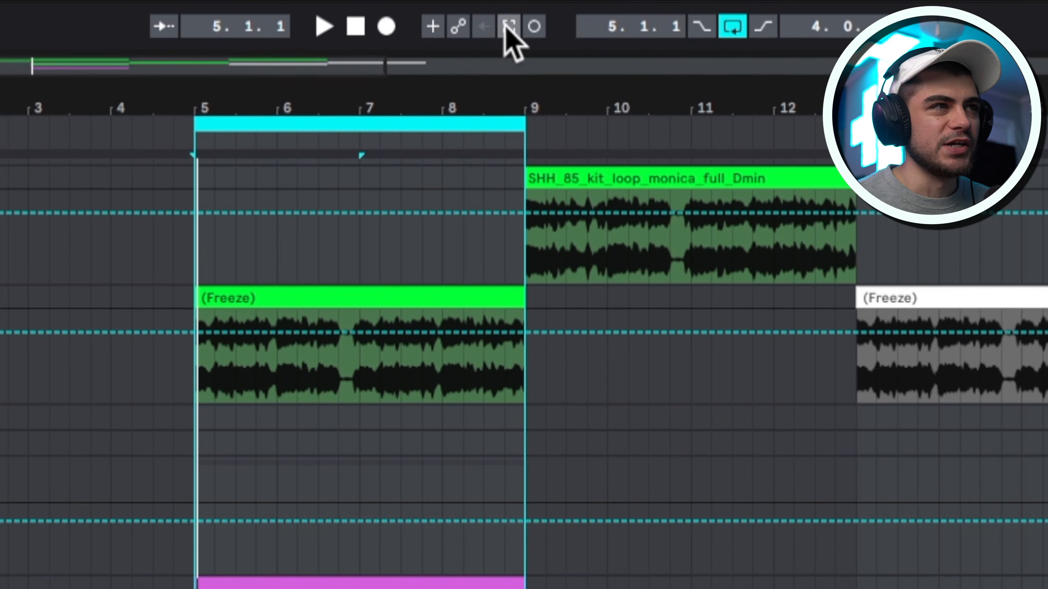
pyautogui.click(518, 12)
pyautogui.doubleClick(497, 271)
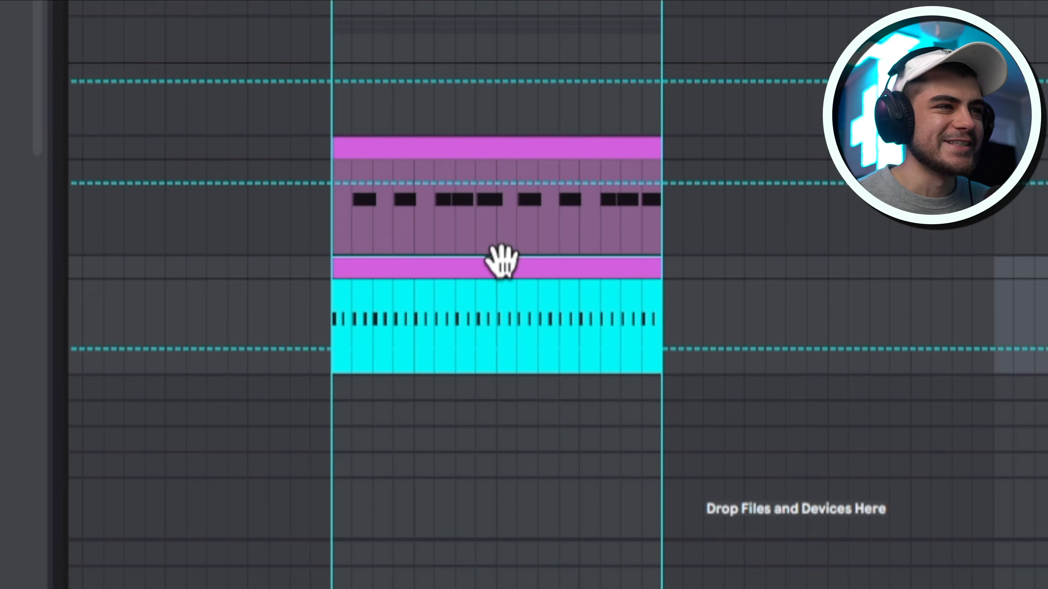
# - Delete every hi-hat note outside bar 2 of the clip and move the remaining eight notes to the clip's start
pyautogui.click(703, 517)
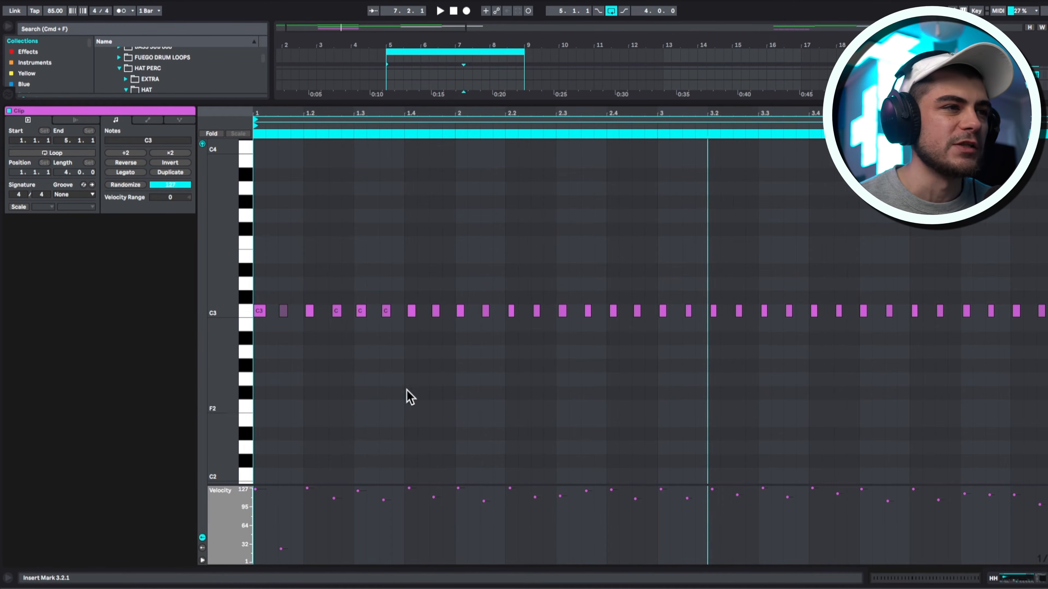
pyautogui.press('Delete')
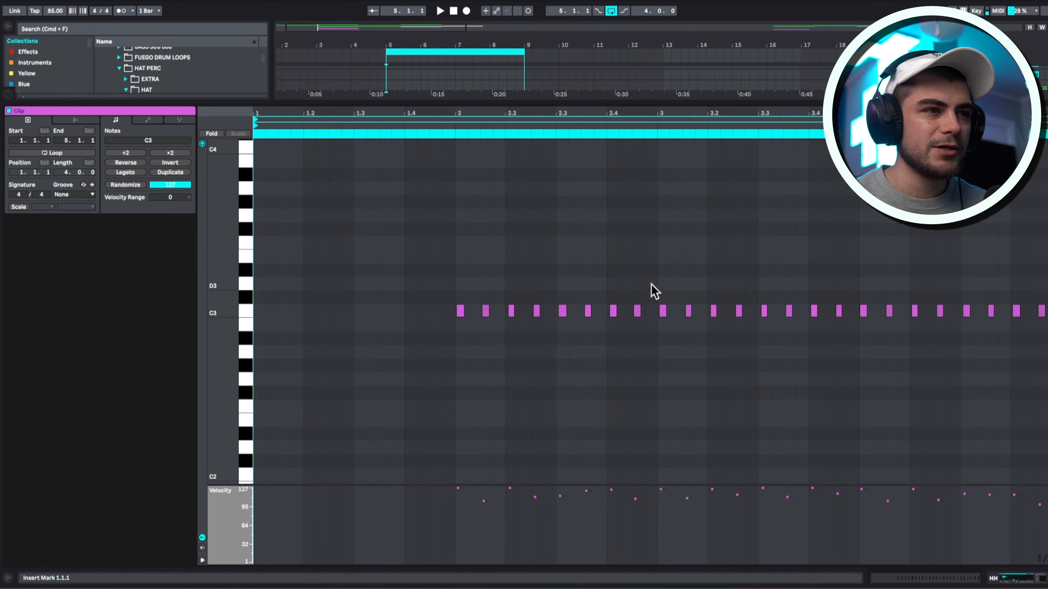
pyautogui.moveTo(655, 291); pyautogui.dragTo(995, 422)
pyautogui.press('Delete')
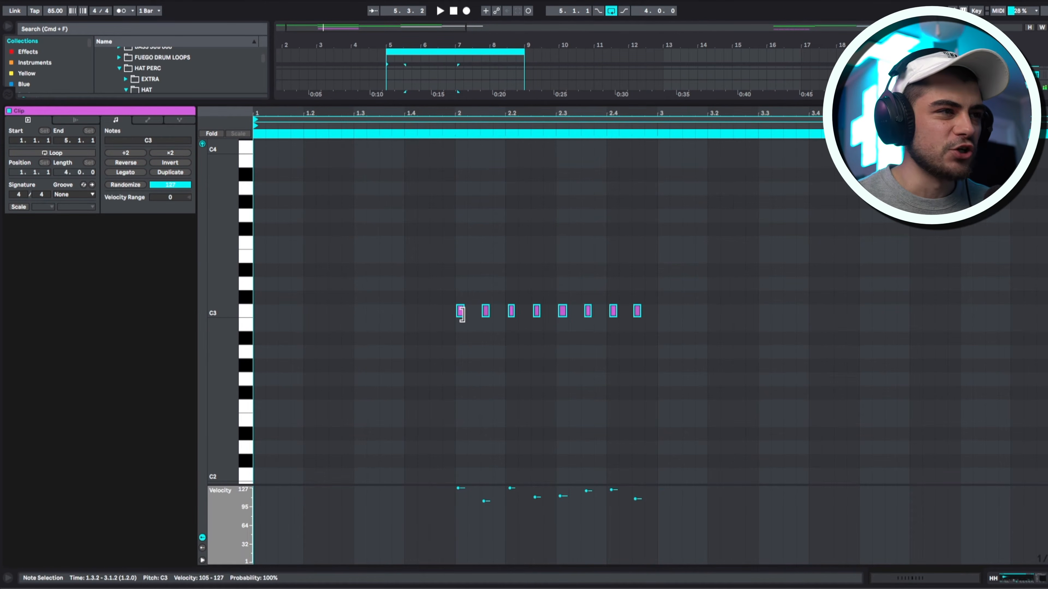
pyautogui.moveTo(460, 314); pyautogui.dragTo(259, 313)
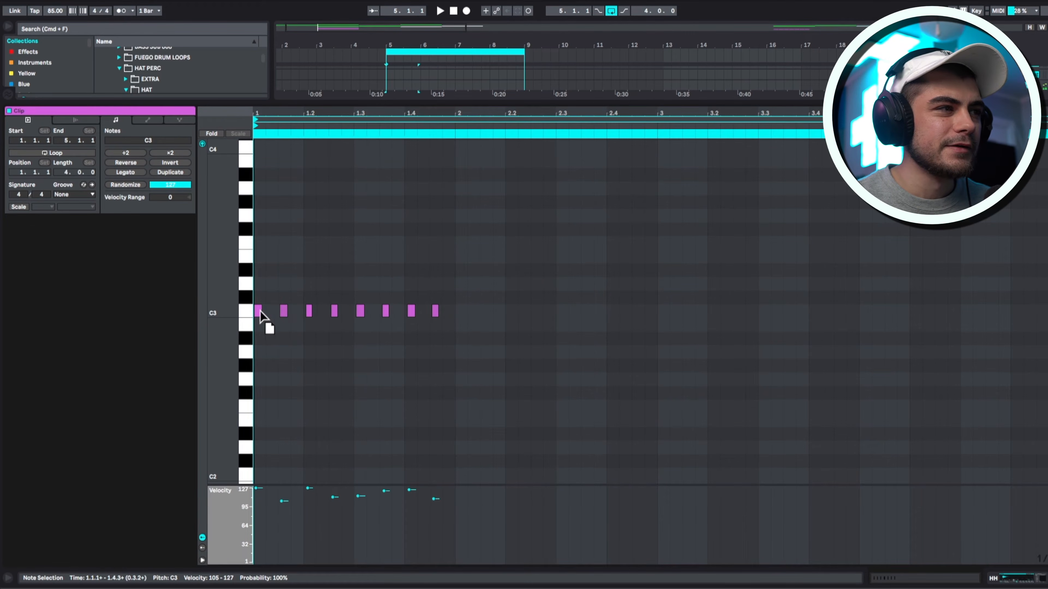
# - Nudge the first C3 hi-hat note slightly later and play back the one-bar pattern
pyautogui.scroll(4, 259, 313)
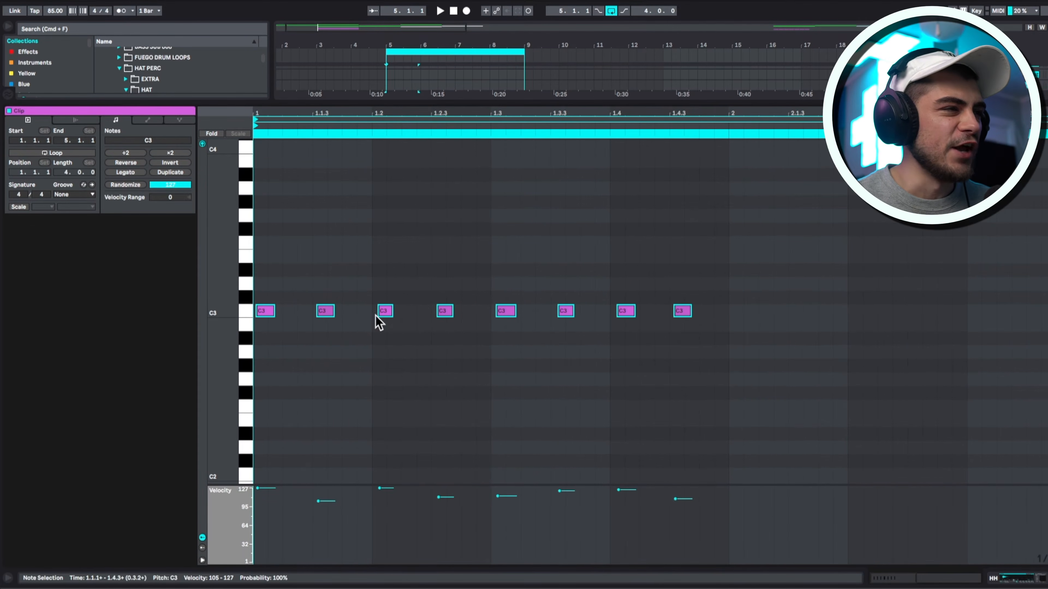
pyautogui.click(396, 355)
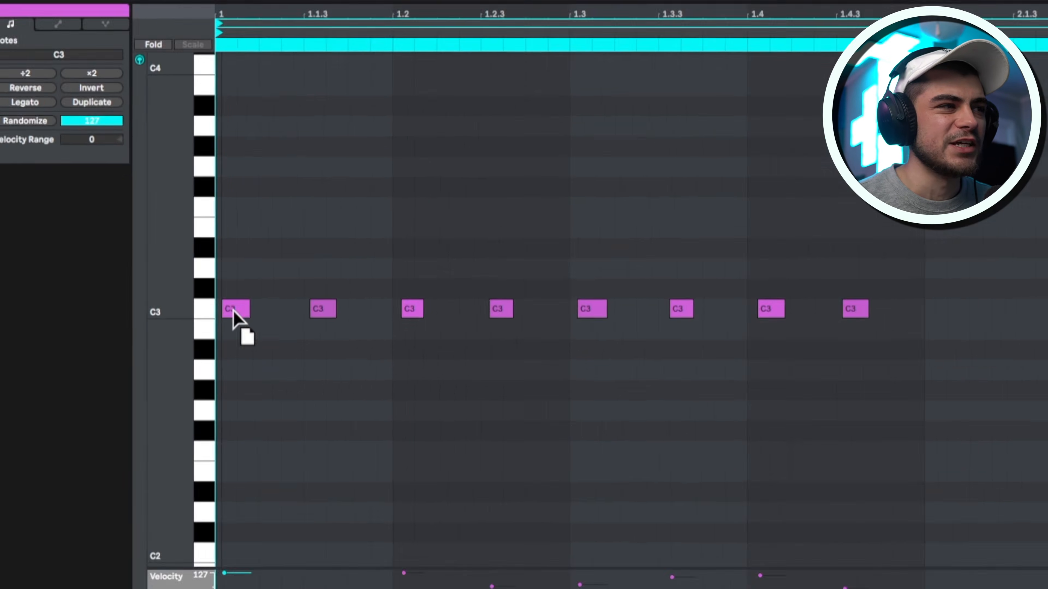
pyautogui.press('space')
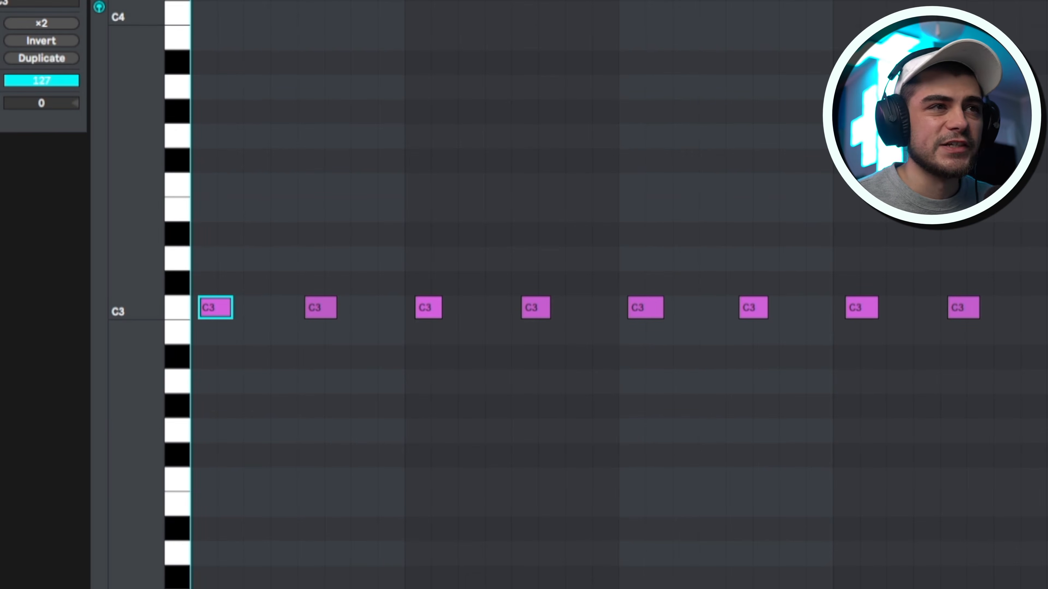
# - Duplicate the first bar of hi-hat notes repeatedly to fill the four-bar HH clip
pyautogui.scroll(-5, 579, 210)
pyautogui.click(590, 342)
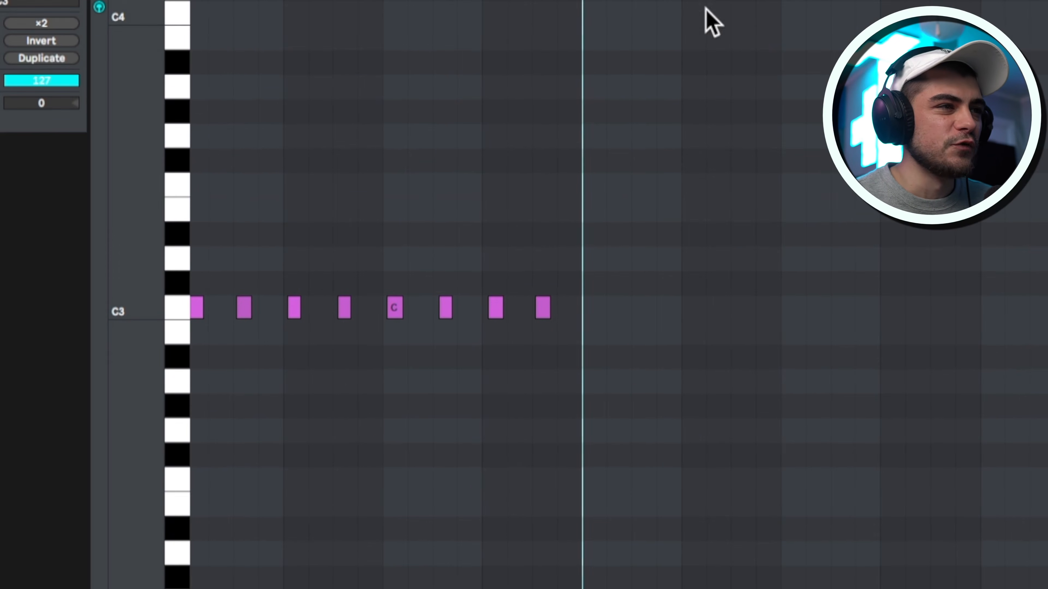
pyautogui.scroll(-1, 625, 320)
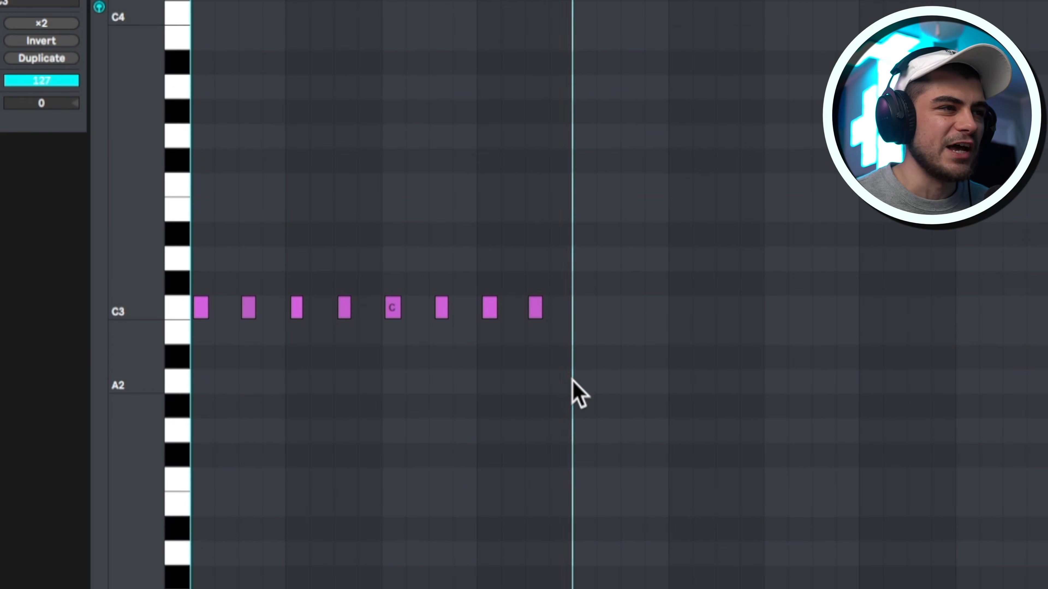
pyautogui.moveTo(579, 395); pyautogui.dragTo(6, 266)
pyautogui.hotkey('ctrl', 'd')
pyautogui.hotkey('ctrl', 'd')
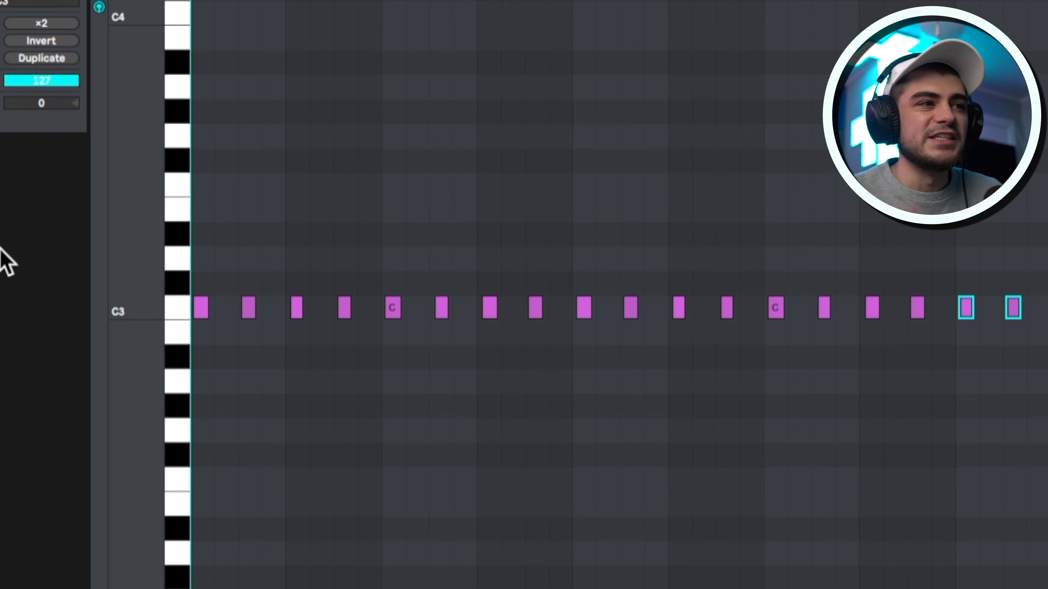
pyautogui.click(6, 266)
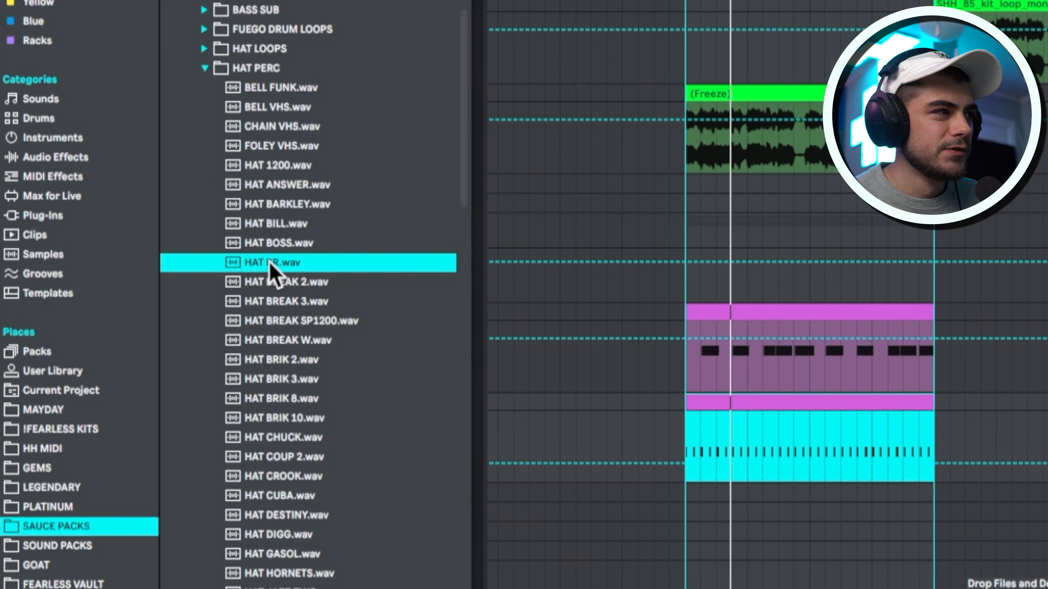
# - Load HAT BR.wav as the hi-hat sound and add !HH EFFECT RACK.adg to the HH track
pyautogui.moveTo(273, 269); pyautogui.dragTo(316, 447)
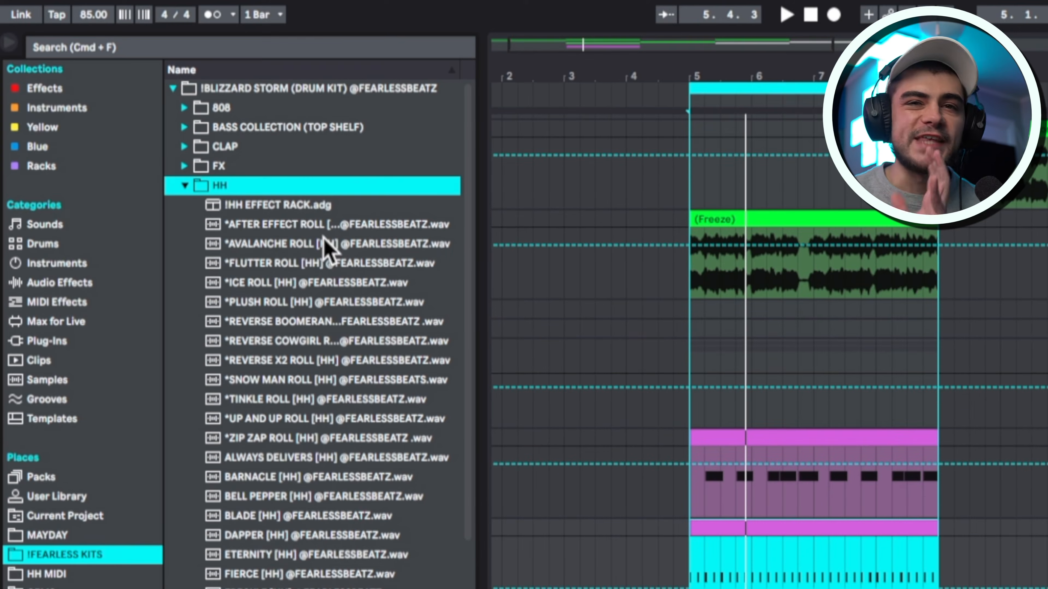
pyautogui.click(296, 207)
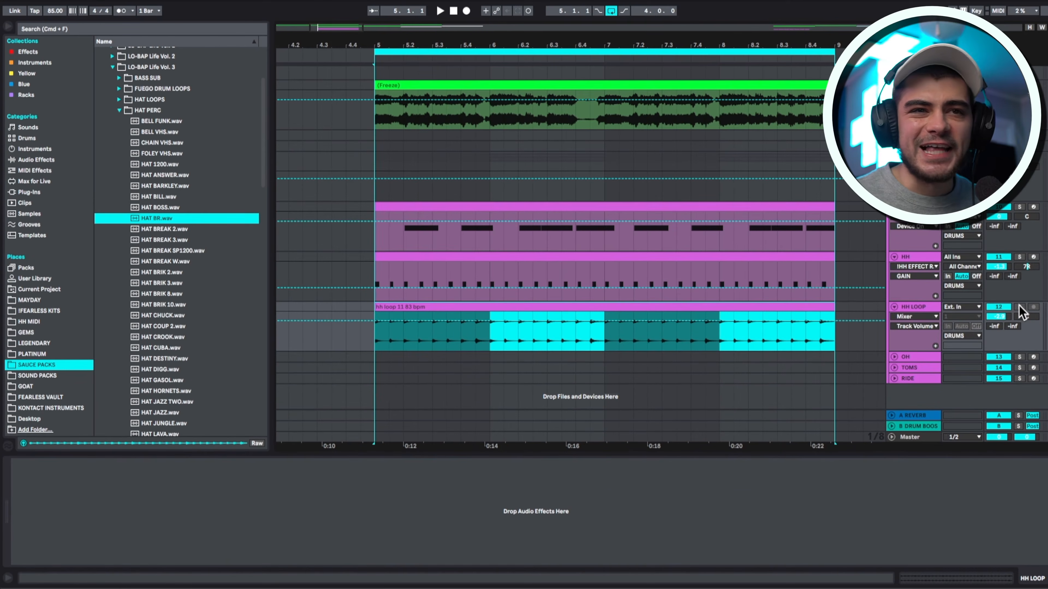
# - Solo the HH LOOP track and listen to its hi-hat loop
pyautogui.click(1018, 307)
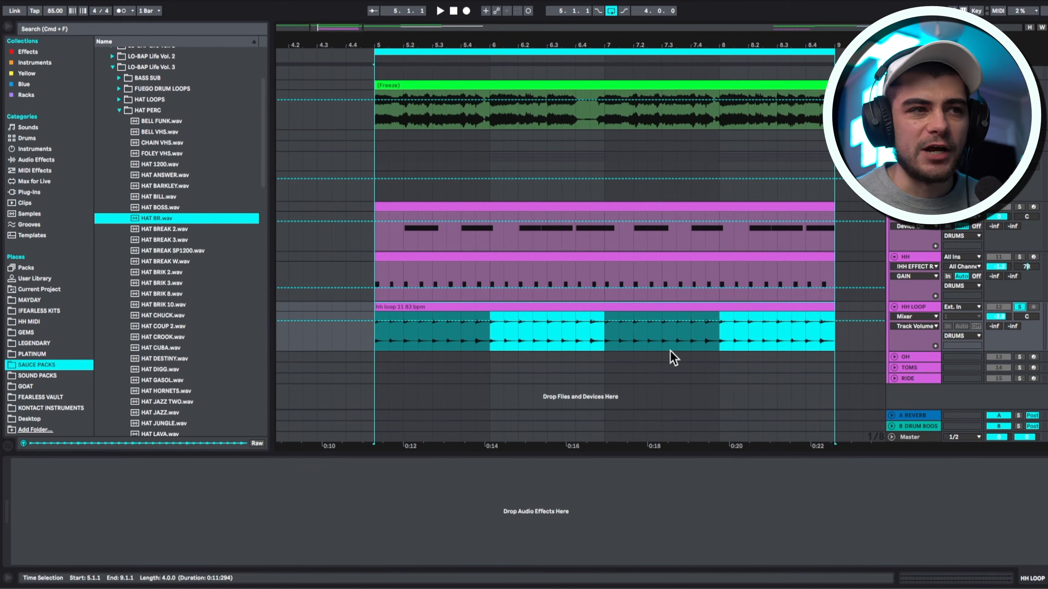
pyautogui.press('space')
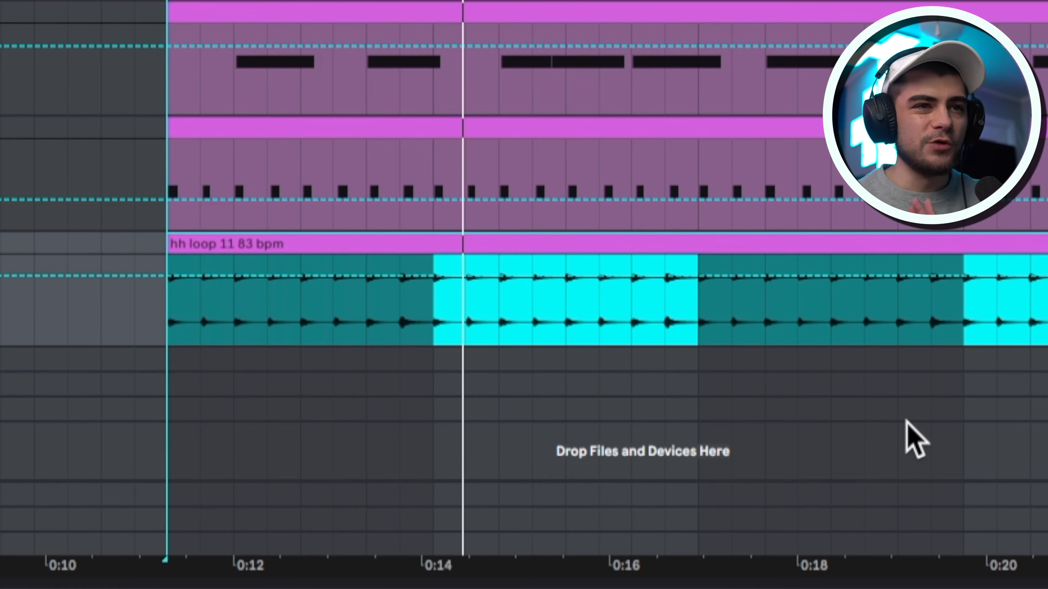
pyautogui.press('space')
# - Split the hh loop 11 83 bpm clip in its first bar and isolate a one-beat segment at its start
pyautogui.click(399, 304)
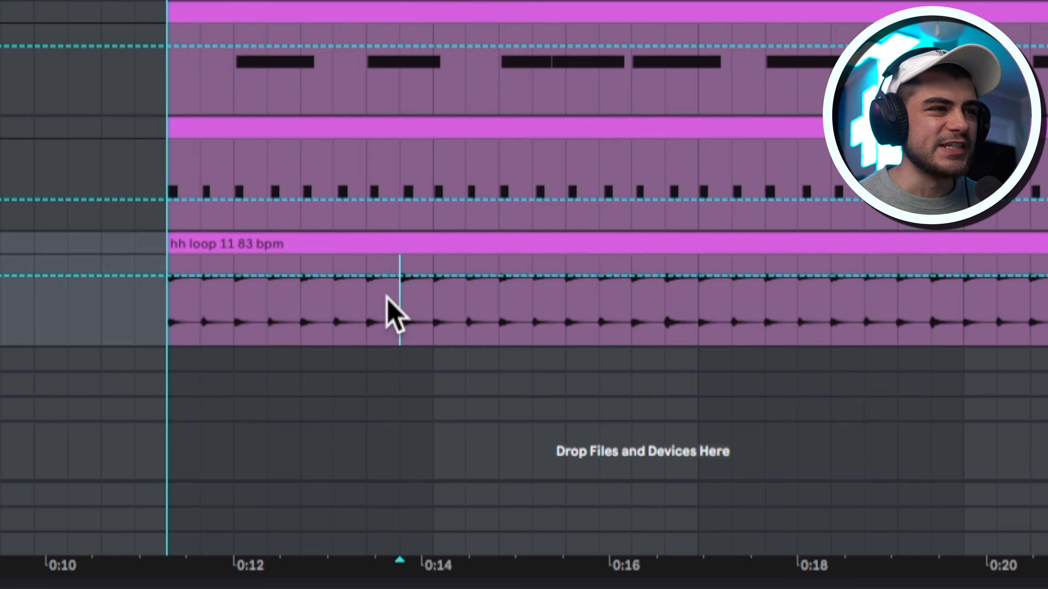
pyautogui.hotkey('ctrl', 'e')
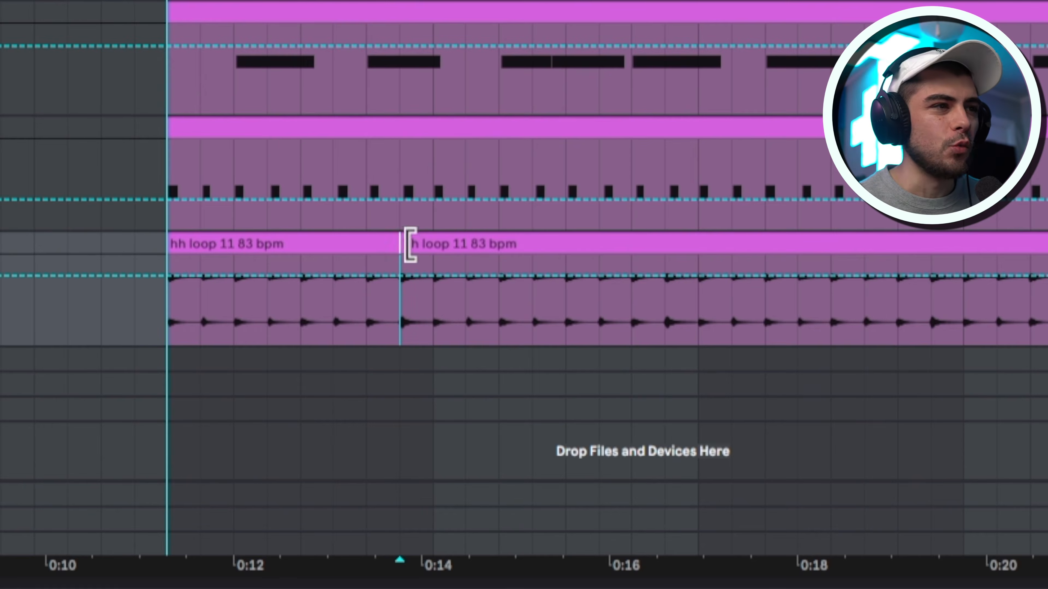
pyautogui.moveTo(410, 246); pyautogui.dragTo(219, 326)
# - Duplicate the one-beat hi-hat loop segment repeatedly along the HH LOOP track from bar 5 to bar 9
pyautogui.hotkey('ctrl', 'd')
pyautogui.hotkey('ctrl', 'd')
pyautogui.hotkey('ctrl', 'd')
pyautogui.hotkey('ctrl', 'd')
pyautogui.hotkey('ctrl', 'd')
pyautogui.hotkey('ctrl', 'd')
pyautogui.hotkey('ctrl', 'd')
pyautogui.hotkey('ctrl', 'd')
pyautogui.hotkey('ctrl', 'd')
pyautogui.hotkey('ctrl', 'd')
pyautogui.hotkey('ctrl', 'd')
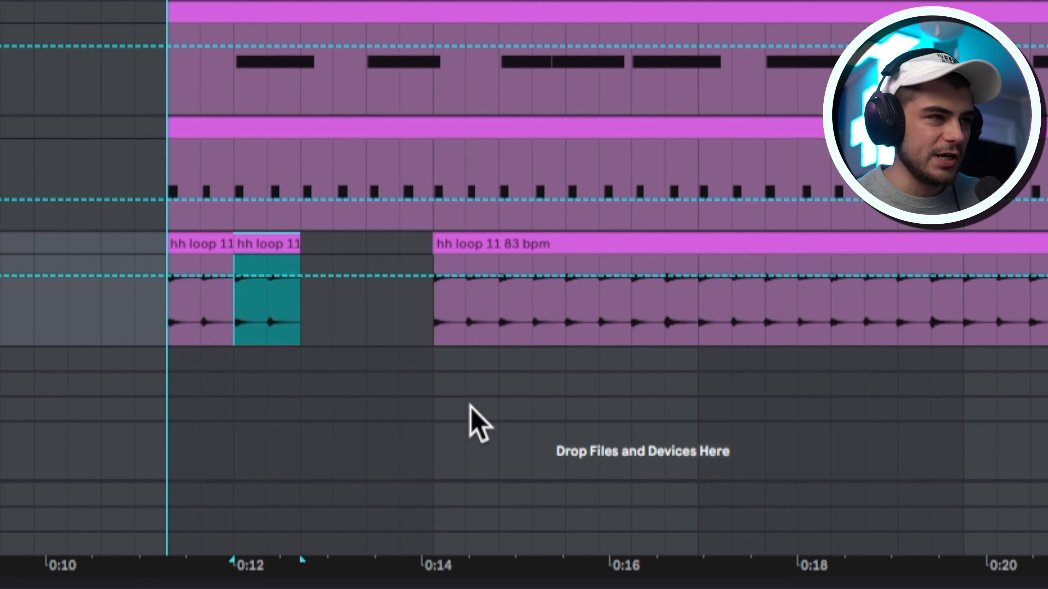
pyautogui.hotkey('ctrl', 'd')
pyautogui.hotkey('ctrl', 'd')
pyautogui.hotkey('ctrl', 'd')
pyautogui.hotkey('ctrl', 'd')
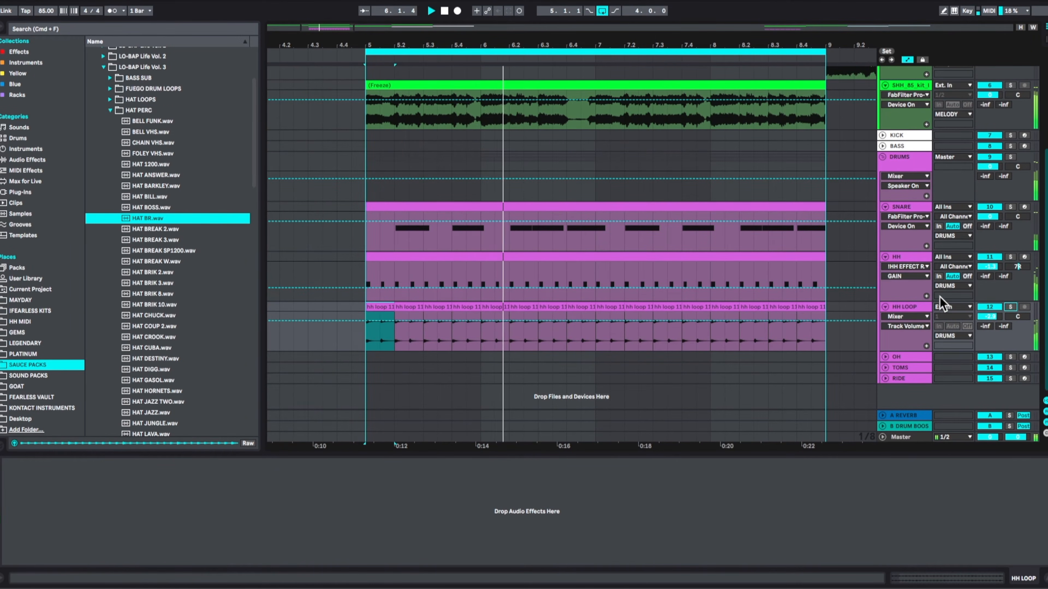
# - Compare the playing beat with the HH LOOP track muted and unmuted
pyautogui.click(993, 306)
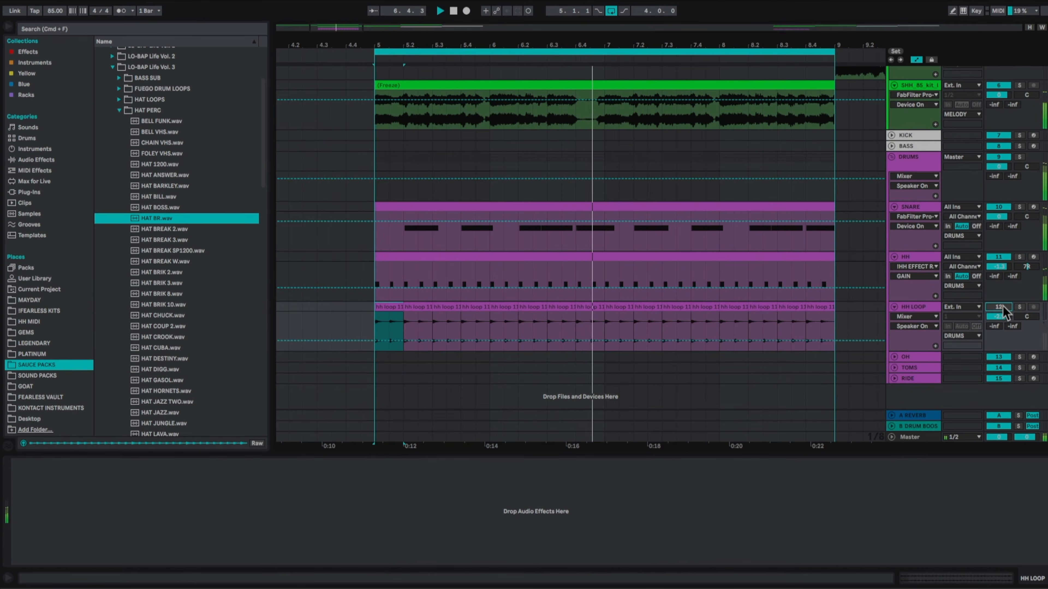
pyautogui.click(1000, 307)
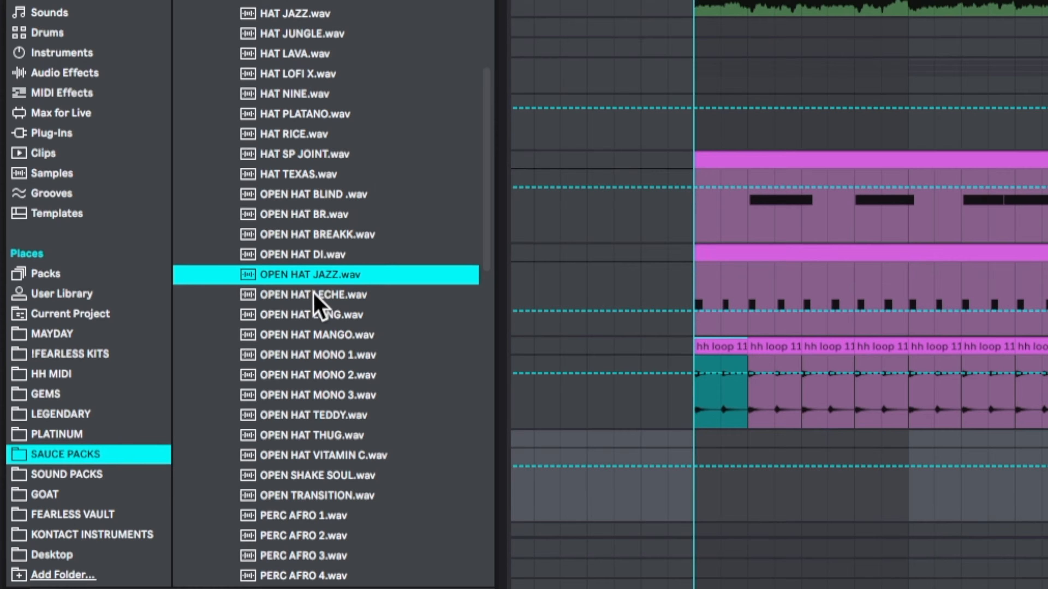
# - Audition the OPEN HAT LECHE, JAZZ and DI samples and load OPEN HAT DI.wav onto the OH track
pyautogui.click(313, 293)
pyautogui.click(311, 275)
pyautogui.click(273, 255)
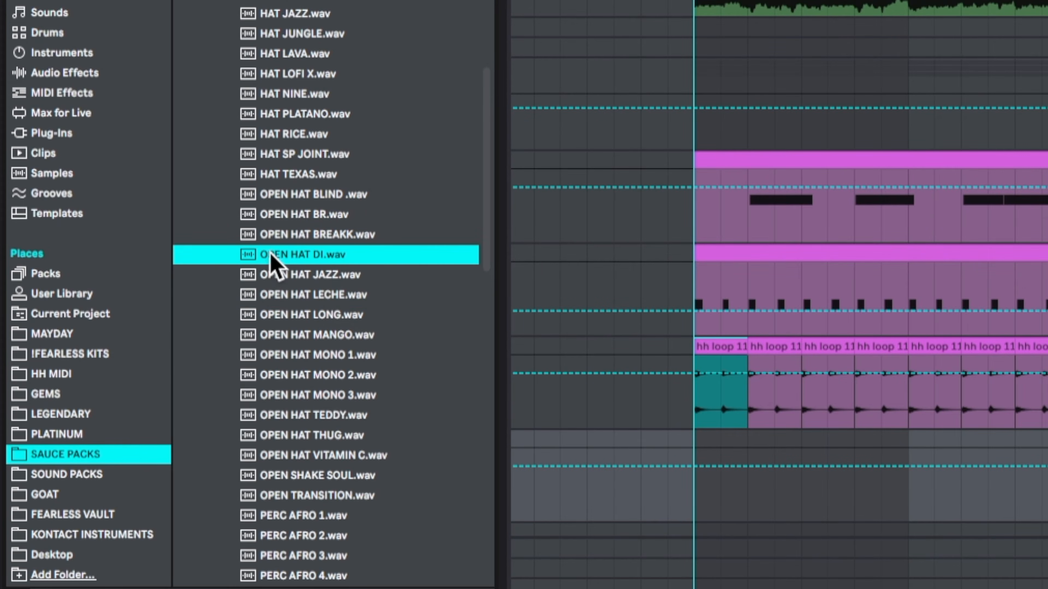
pyautogui.doubleClick(271, 254)
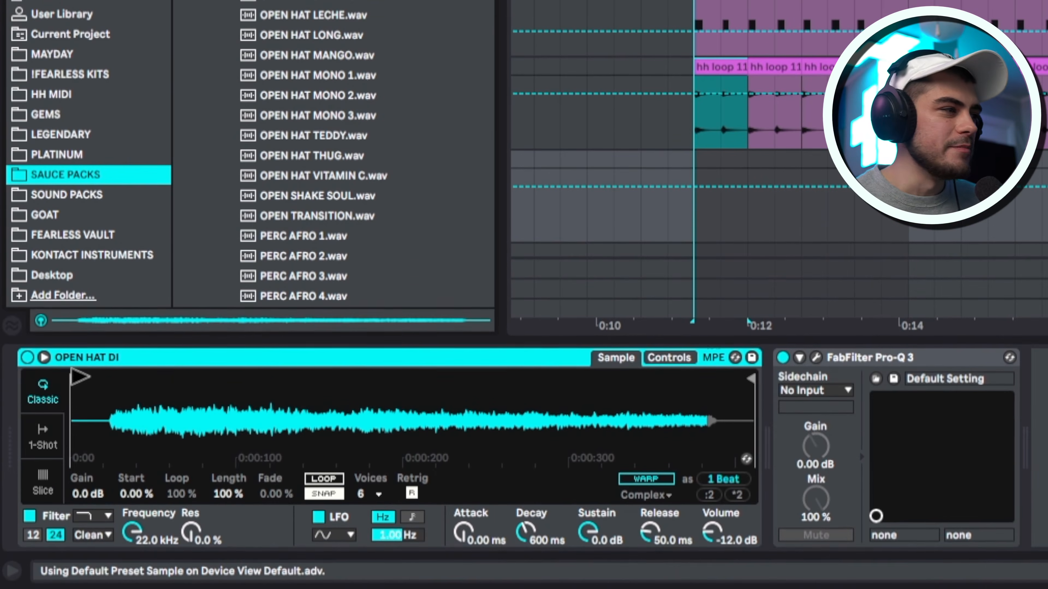
# - Move the start of the OPEN HAT DI sample to where the sound begins and toggle its Snap option
pyautogui.moveTo(75, 378); pyautogui.dragTo(111, 378)
pyautogui.click(327, 493)
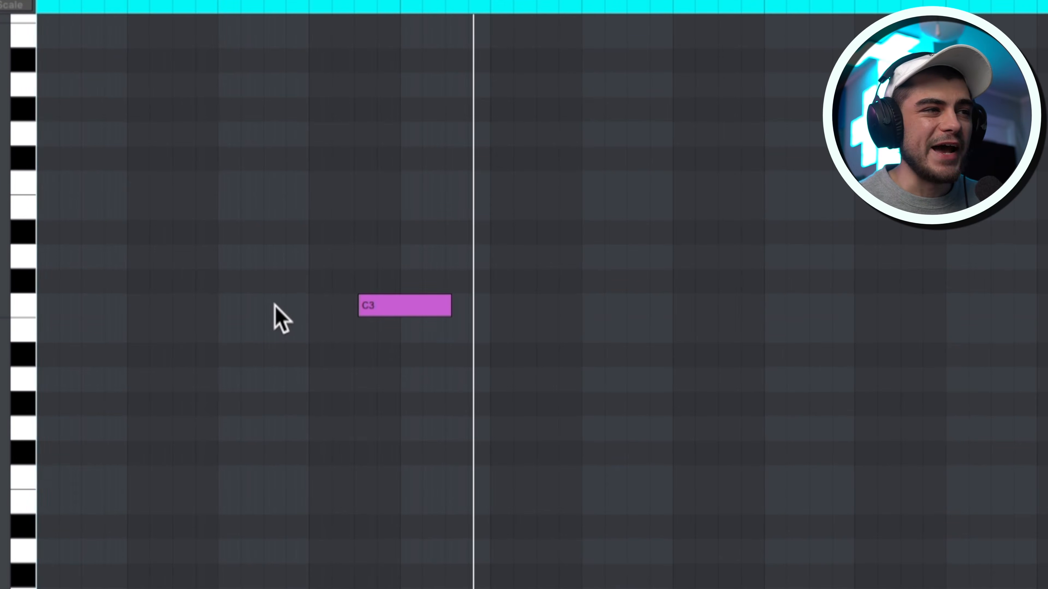
# - Play the open hat pattern and transpose both of its C3 notes down to B2, and back up by two semitones
pyautogui.click(270, 306)
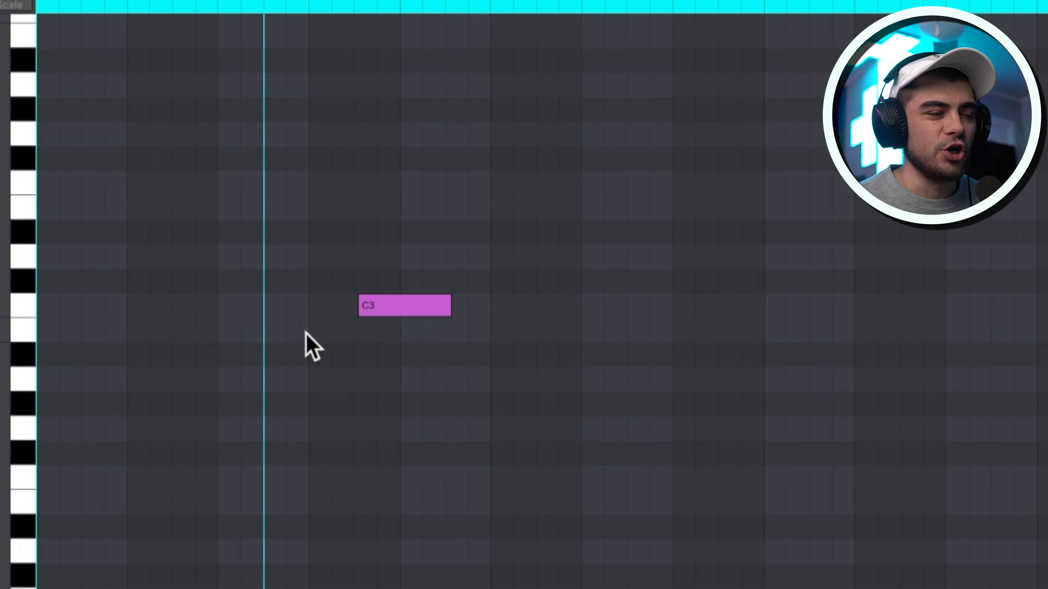
pyautogui.click(389, 311)
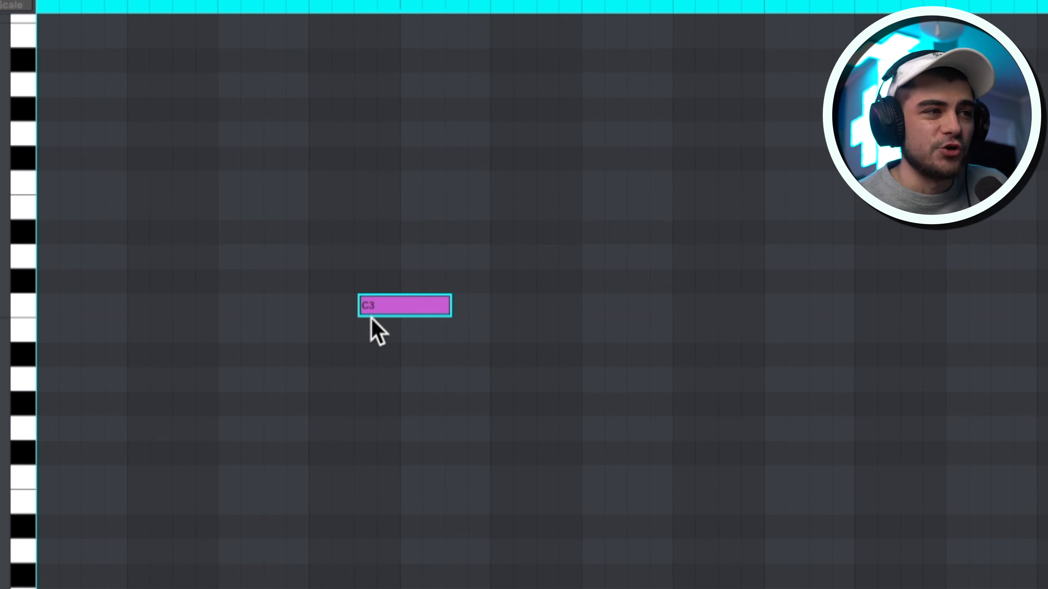
pyautogui.press('space')
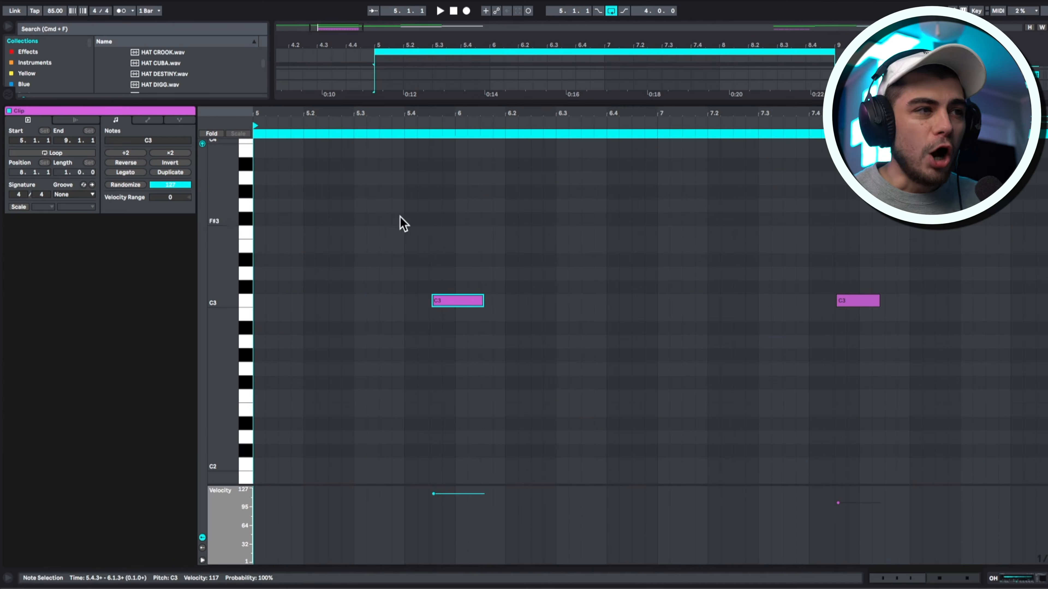
pyautogui.moveTo(378, 230); pyautogui.dragTo(1045, 470)
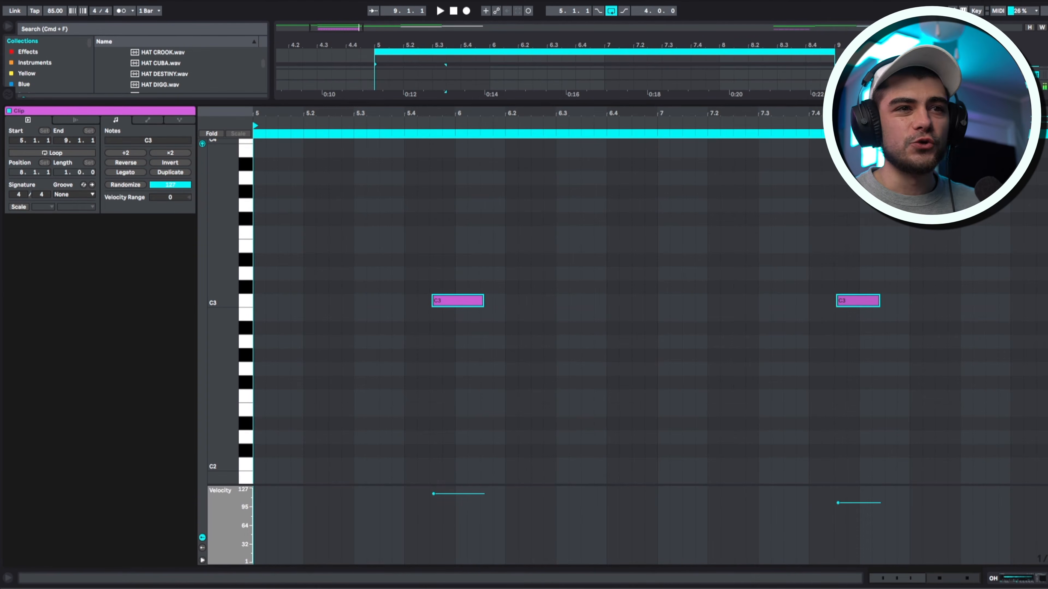
pyautogui.press('Down')
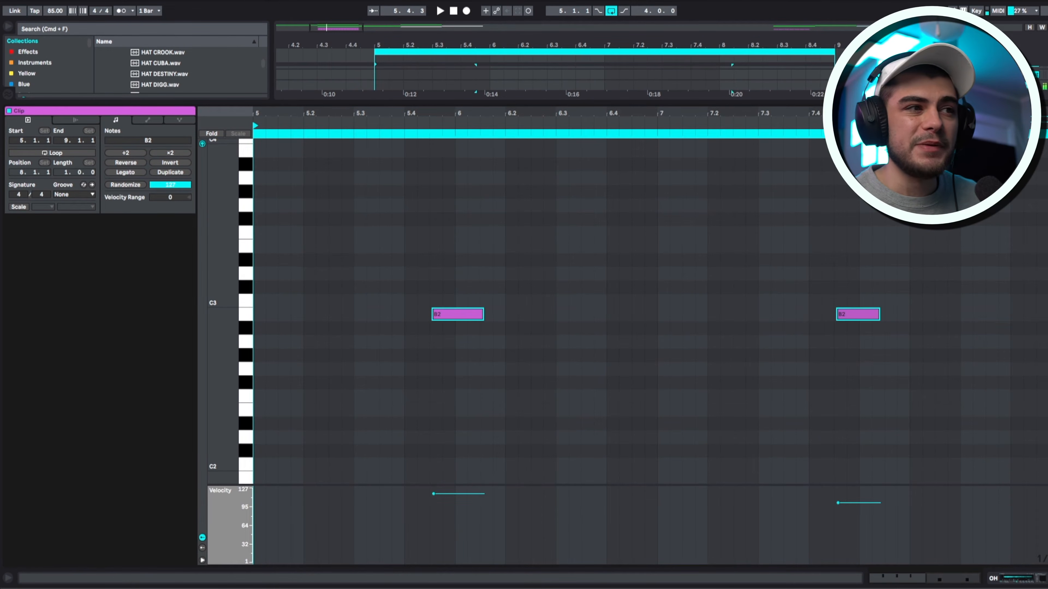
pyautogui.press('Up')
pyautogui.press('Up')
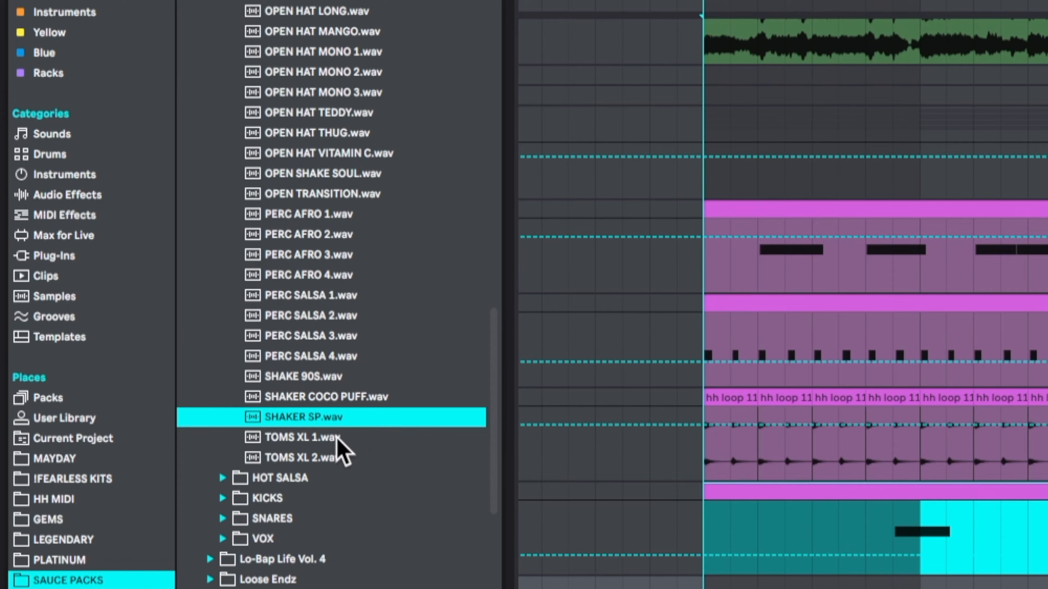
# - Audition the TOMS XL 1.wav and TOMS XL 2.wav samples, returning to TOMS XL 1.wav
pyautogui.click(335, 438)
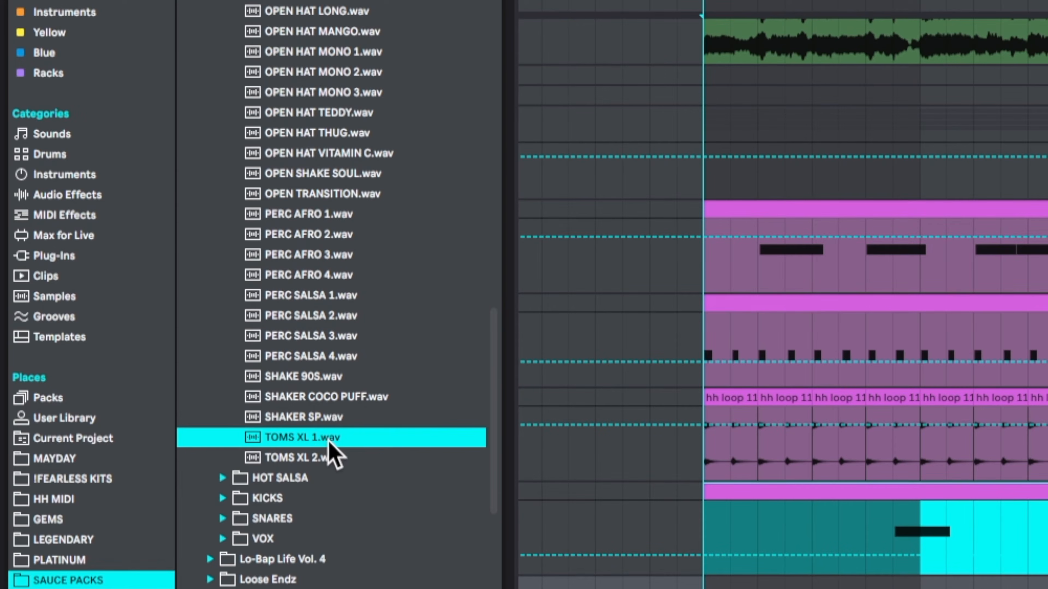
pyautogui.click(307, 457)
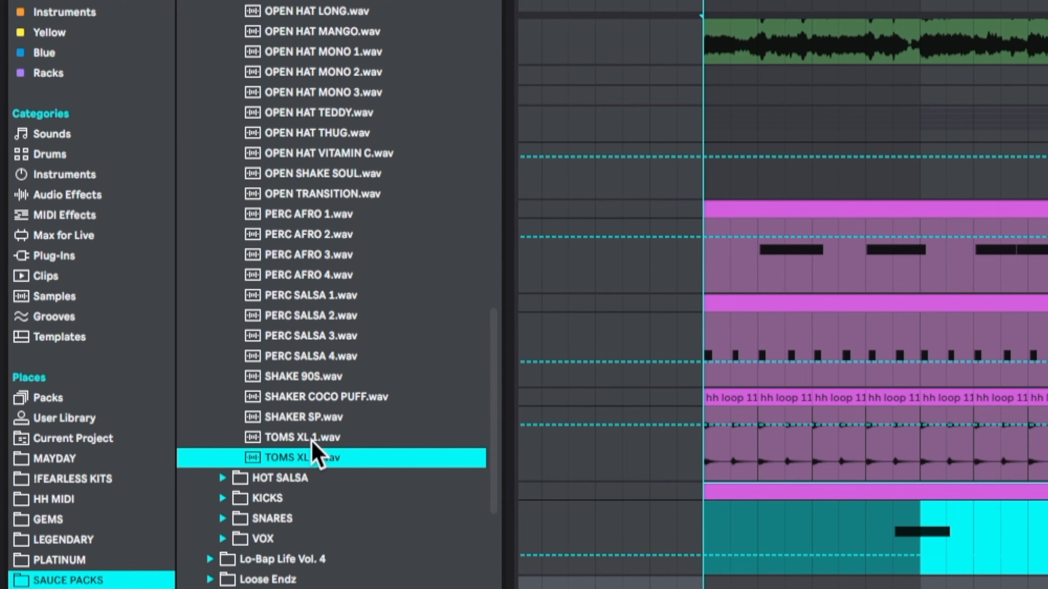
pyautogui.click(310, 440)
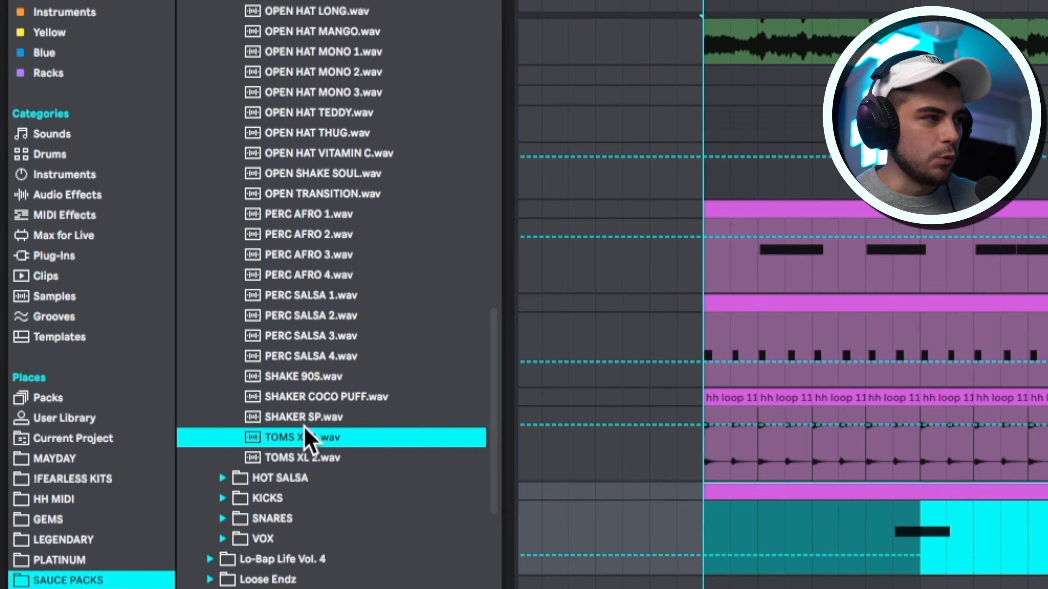
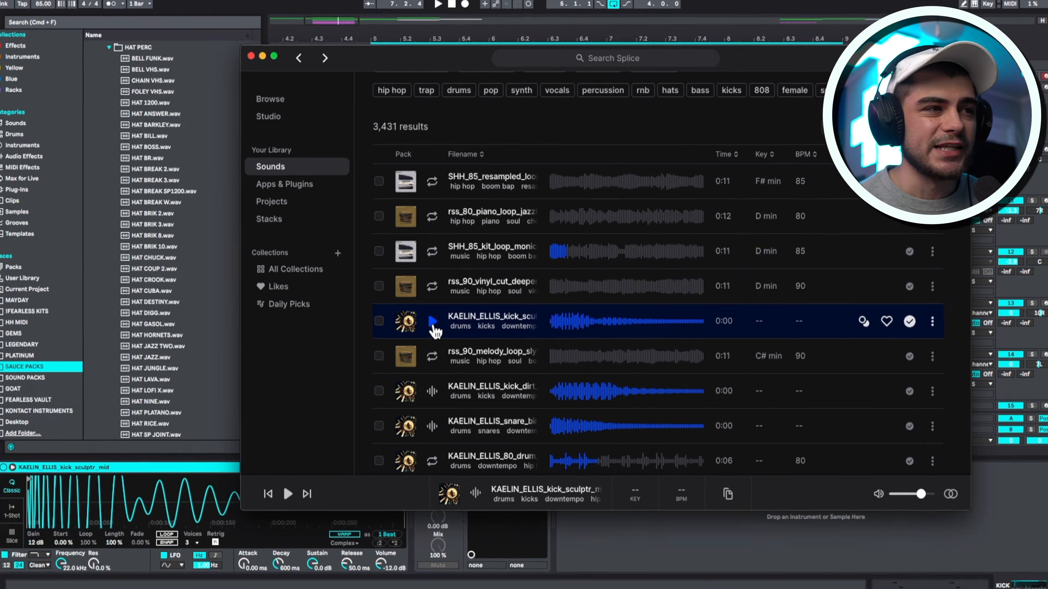
# - Audition the KAELIN_ELLIS_kick_sculptr_mid sample in Splice and adjust the sample gain of that kick on the KICK track
pyautogui.click(434, 324)
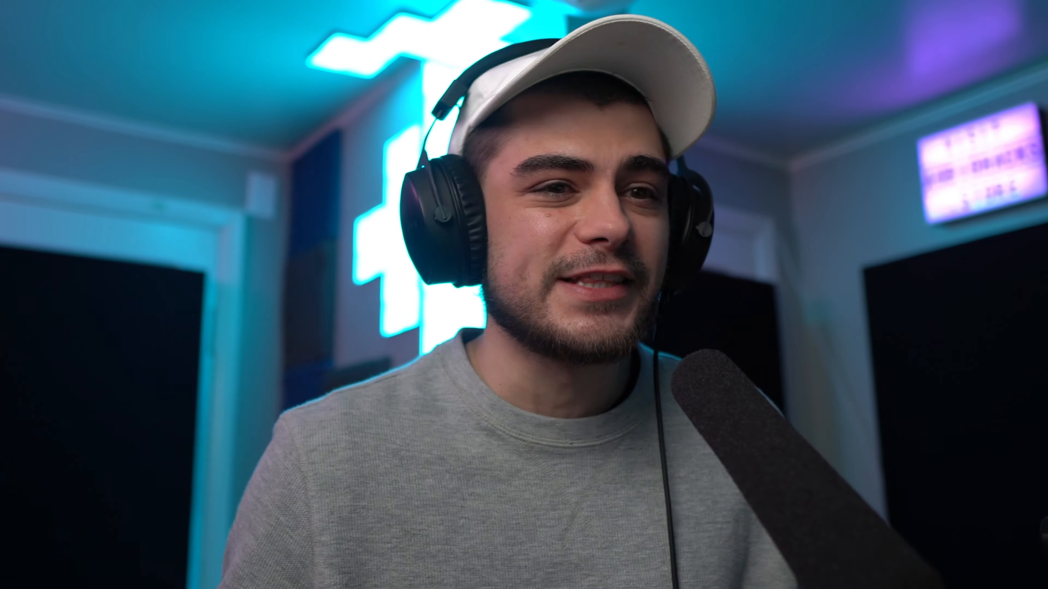
pyautogui.click(108, 475)
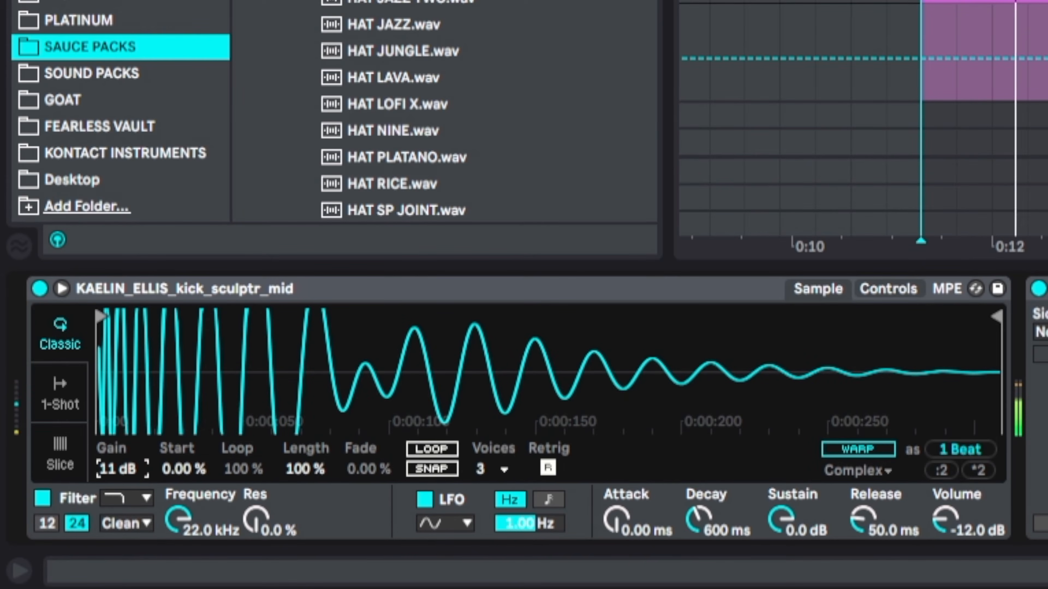
pyautogui.moveTo(108, 474); pyautogui.dragTo(108, 471)
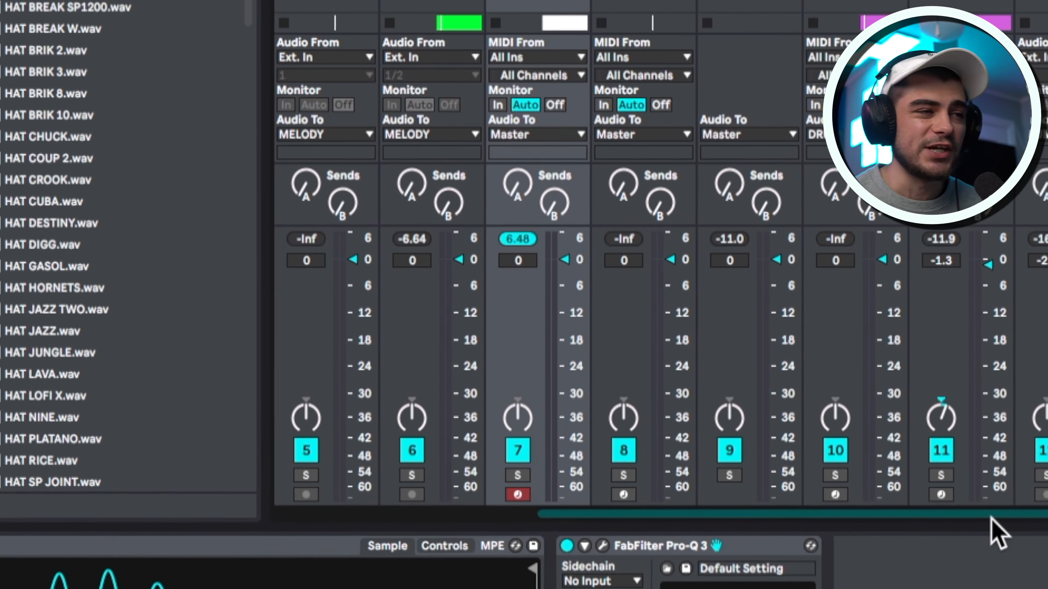
# - Stop playback and examine the timing of the C3 notes in the kick clip around bar 15
pyautogui.press('space')
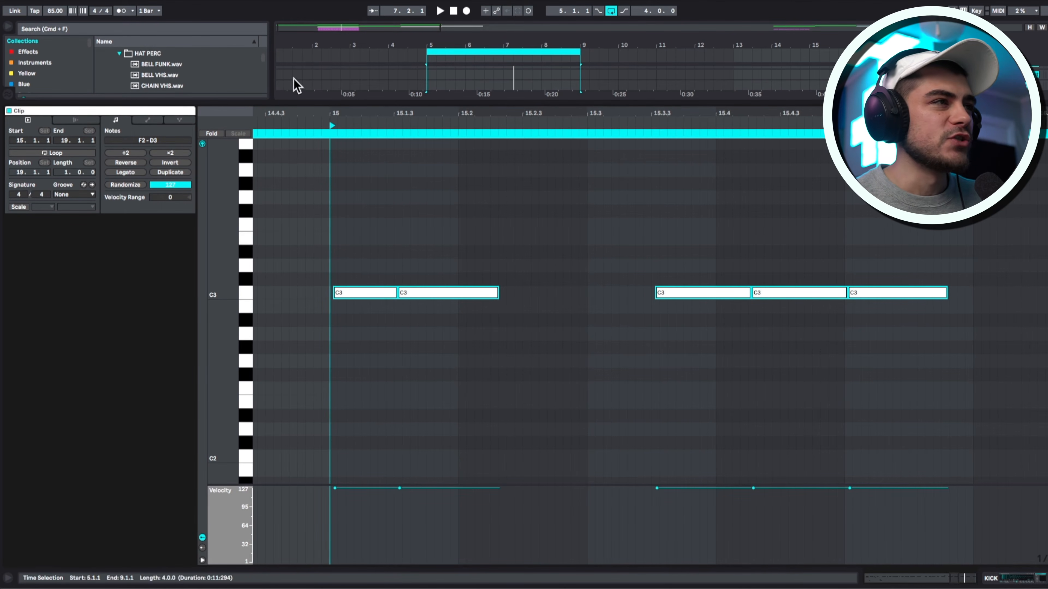
pyautogui.moveTo(329, 112); pyautogui.dragTo(377, 195)
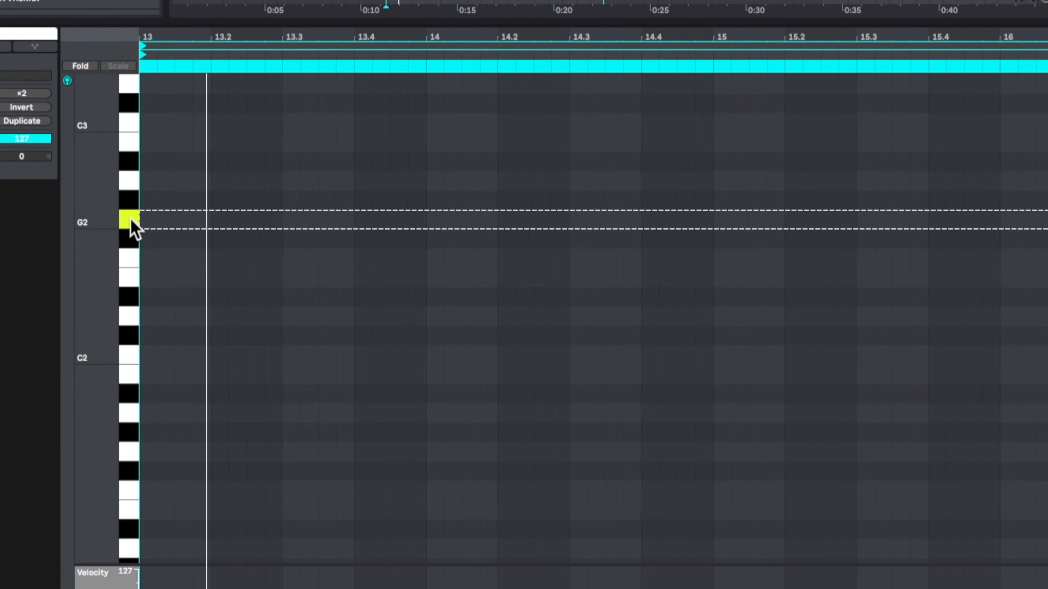
# - Place G2 bass notes at bar 13 and at 13.3.3, and shorten the second one to one beat
pyautogui.click(147, 231)
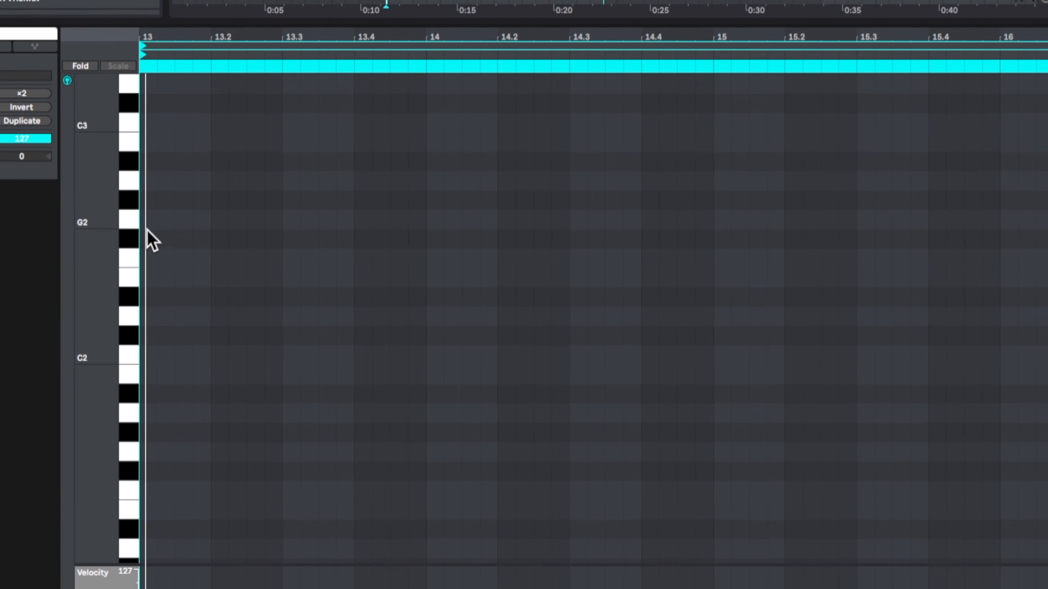
pyautogui.moveTo(154, 219); pyautogui.dragTo(335, 236)
pyautogui.press('space')
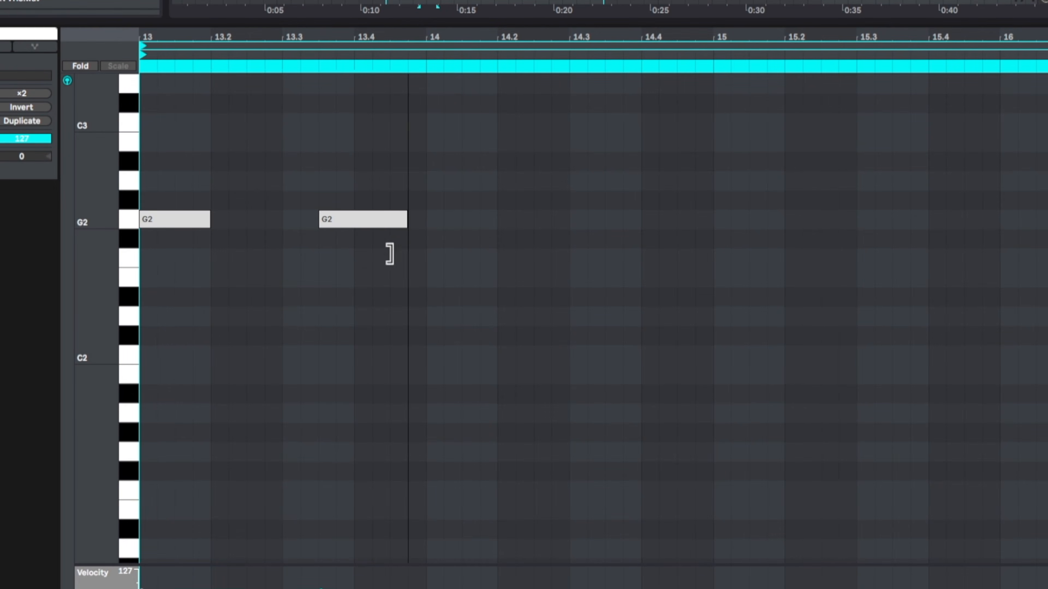
pyautogui.moveTo(390, 254); pyautogui.dragTo(389, 254)
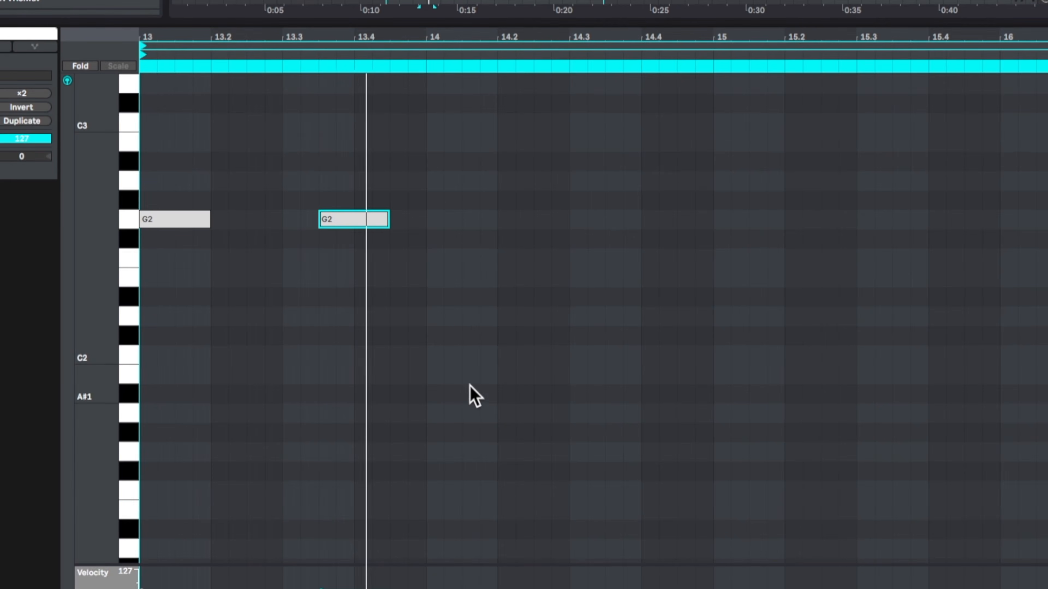
# - Add one-beat D2 bass notes at bar 14 and 14.3, and duplicate the G2–G2–D2 phrase starting at 14.4
pyautogui.doubleClick(474, 318)
pyautogui.moveTo(475, 318); pyautogui.dragTo(459, 321)
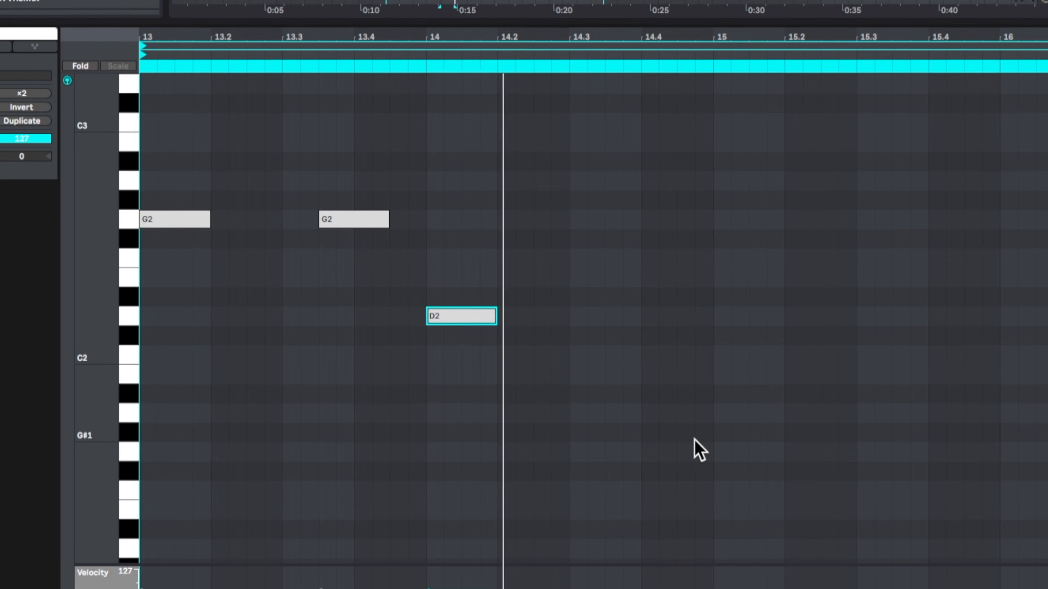
pyautogui.hotkey('ctrl', 'd')
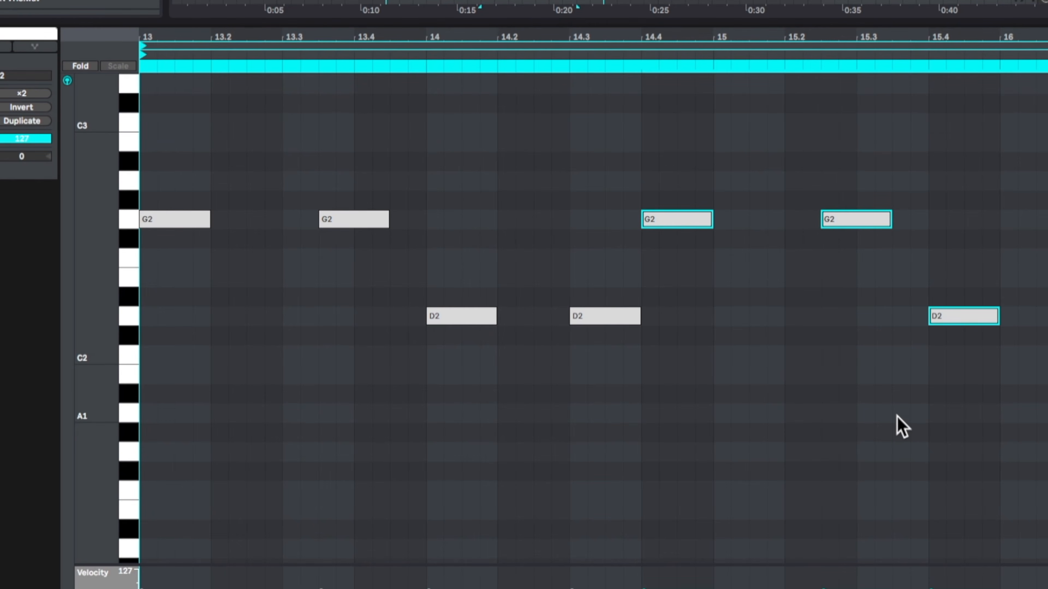
# - Transpose the second G2 bass note in bar 13 down an octave to G1
pyautogui.click(352, 223)
pyautogui.scroll(1, 354, 250)
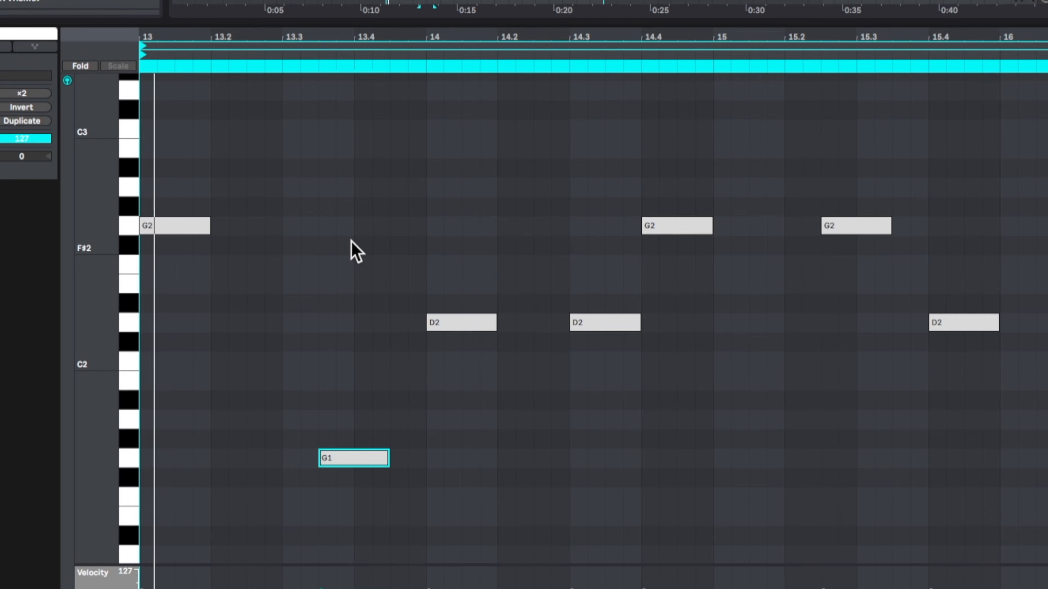
pyautogui.scroll(-2, 361, 264)
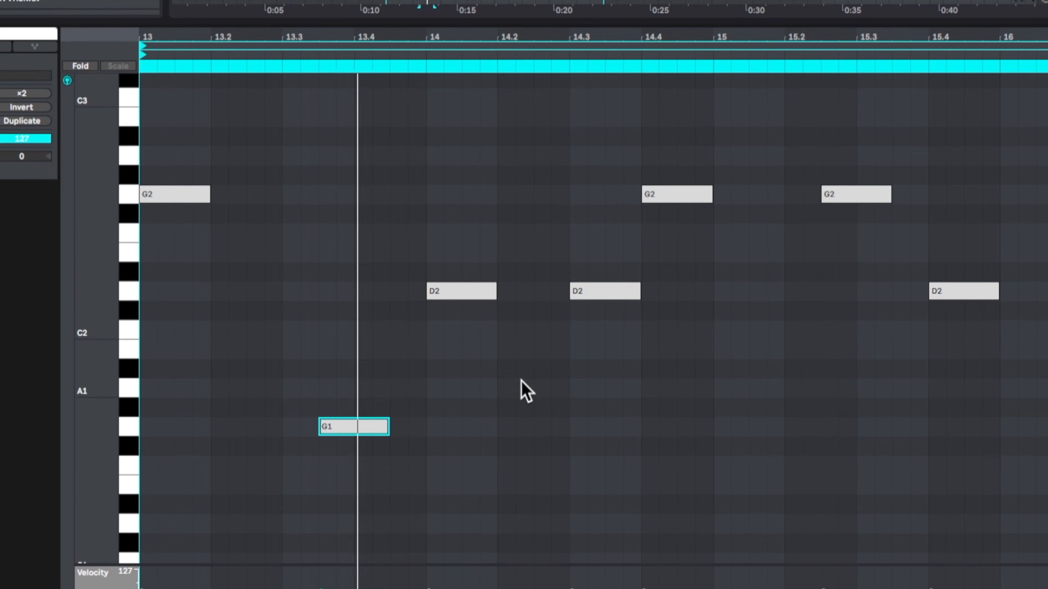
# - Shorten the G1 note to end at 13.4 and place a half-beat A#1 note ending at bar 14
pyautogui.press('space')
pyautogui.moveTo(387, 427); pyautogui.dragTo(367, 414)
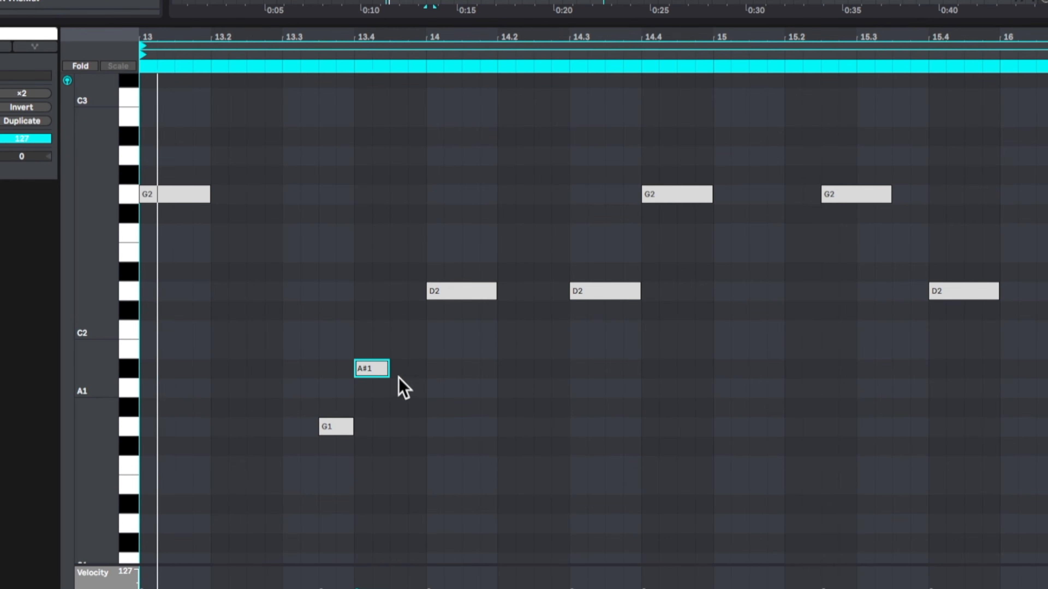
pyautogui.moveTo(387, 369); pyautogui.dragTo(418, 375)
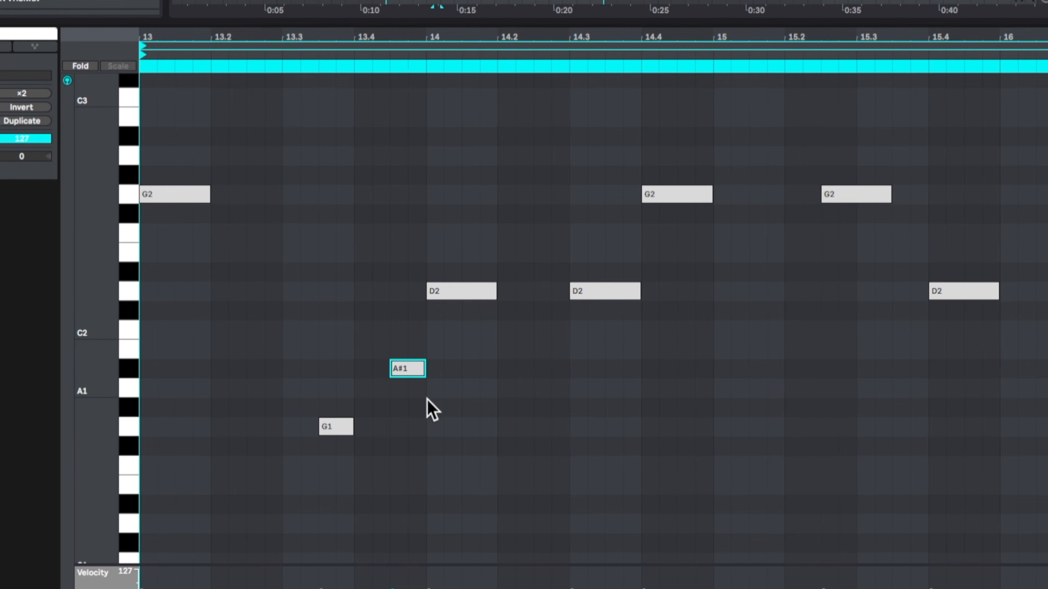
pyautogui.click(556, 449)
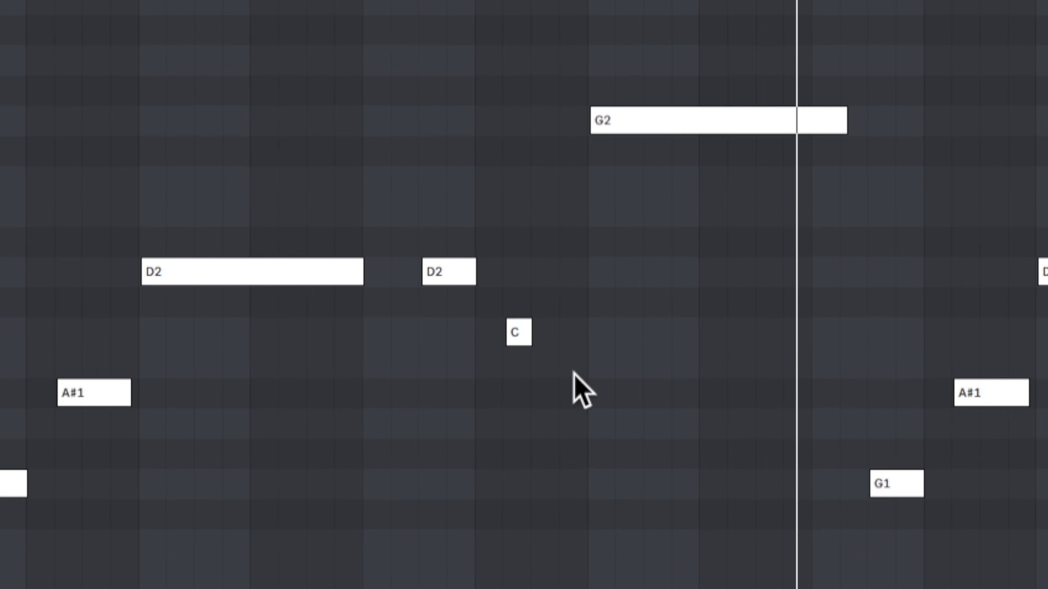
# - Remove the G1 and A#1 notes in bar 16 at the end of the bass pattern
pyautogui.moveTo(470, 312); pyautogui.dragTo(740, 422)
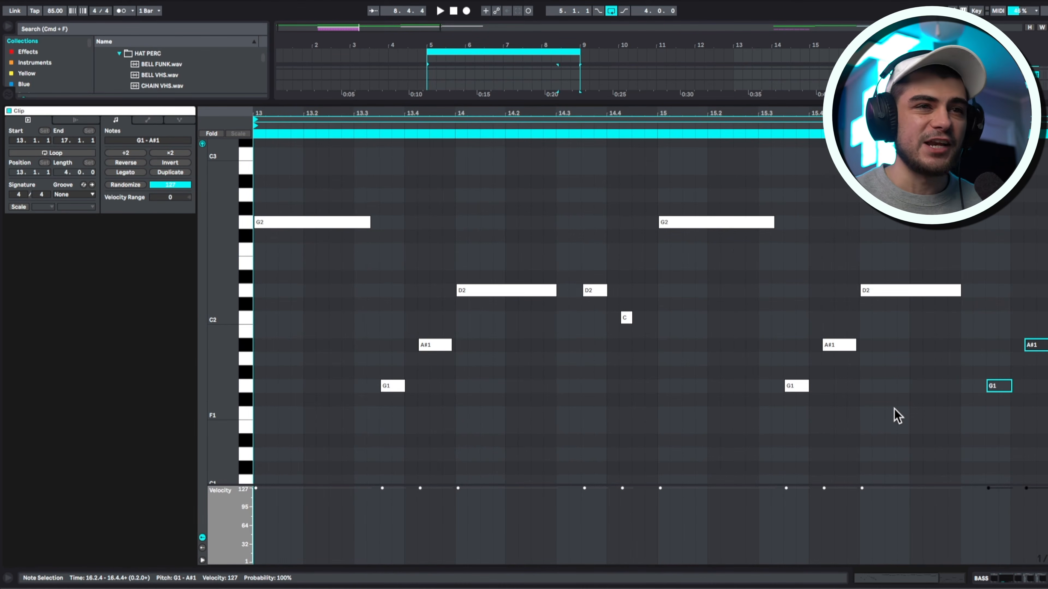
pyautogui.press('Delete')
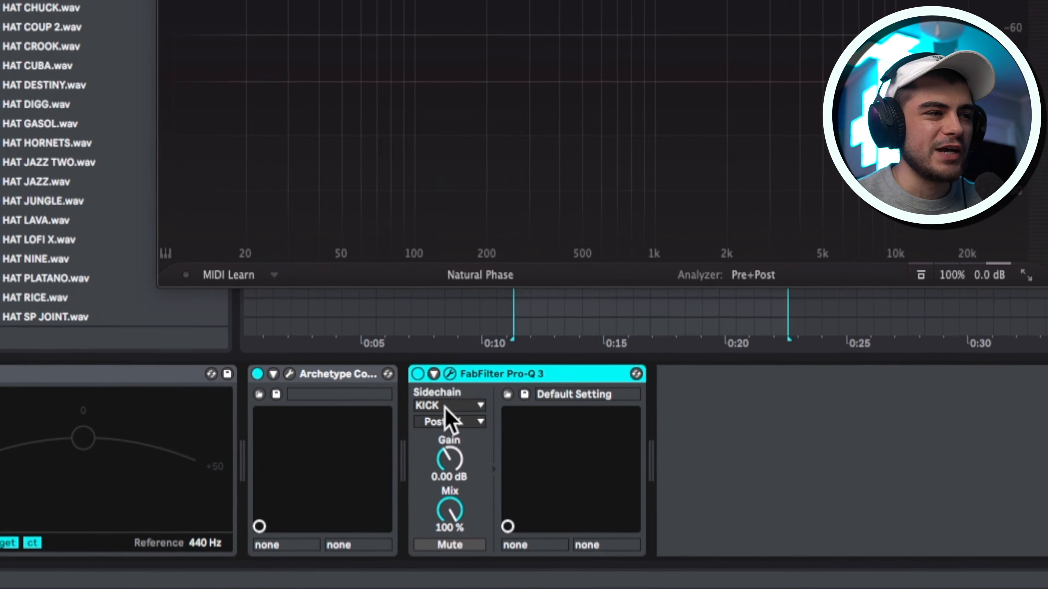
# - Choose KICK as the sidechain source of FabFilter Pro-Q 3 on the bass track
pyautogui.click(389, 481)
pyautogui.click(447, 406)
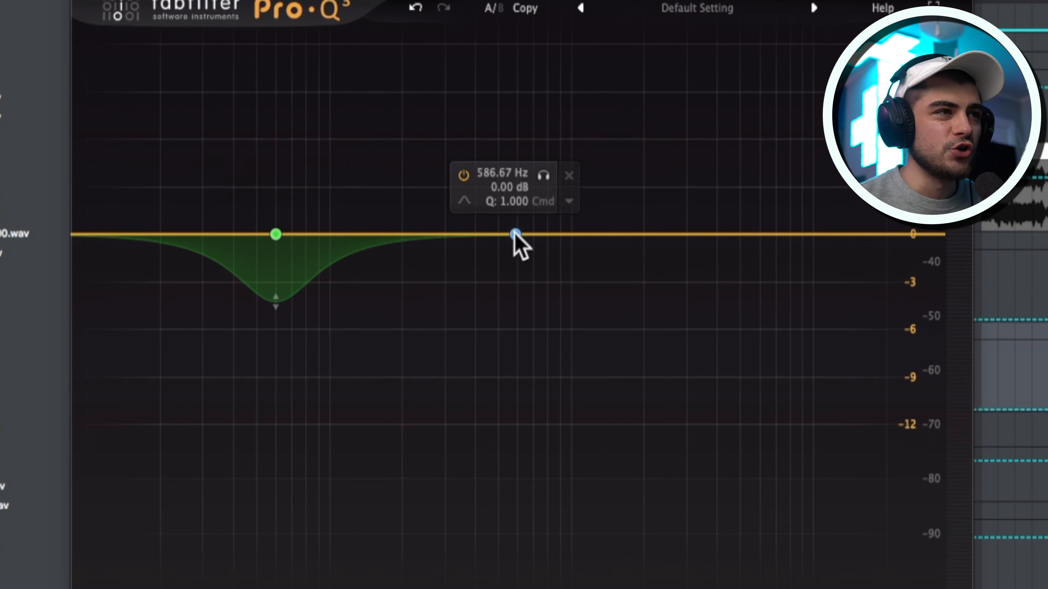
# - Try a dynamic gain-reduction band at 586.67 Hz in the bass EQ, and delete that band
pyautogui.click(515, 234)
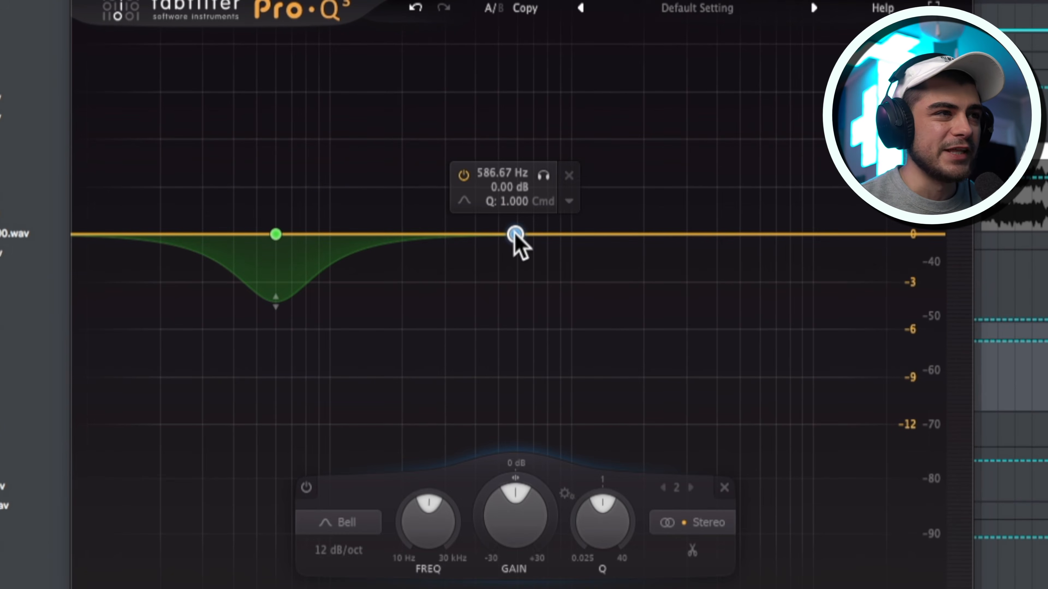
pyautogui.moveTo(520, 482); pyautogui.dragTo(489, 520)
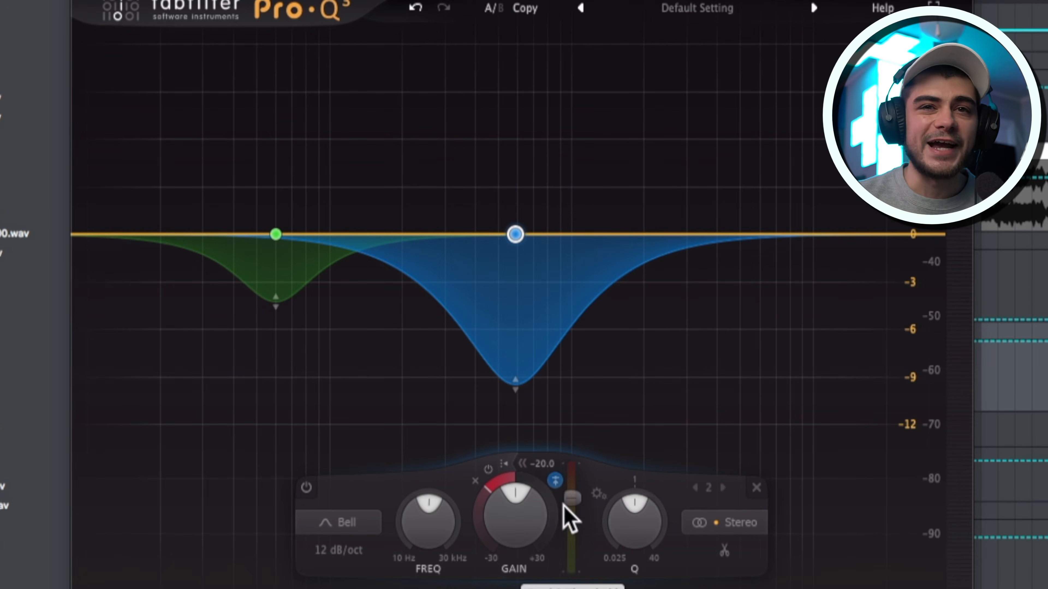
pyautogui.press('Delete')
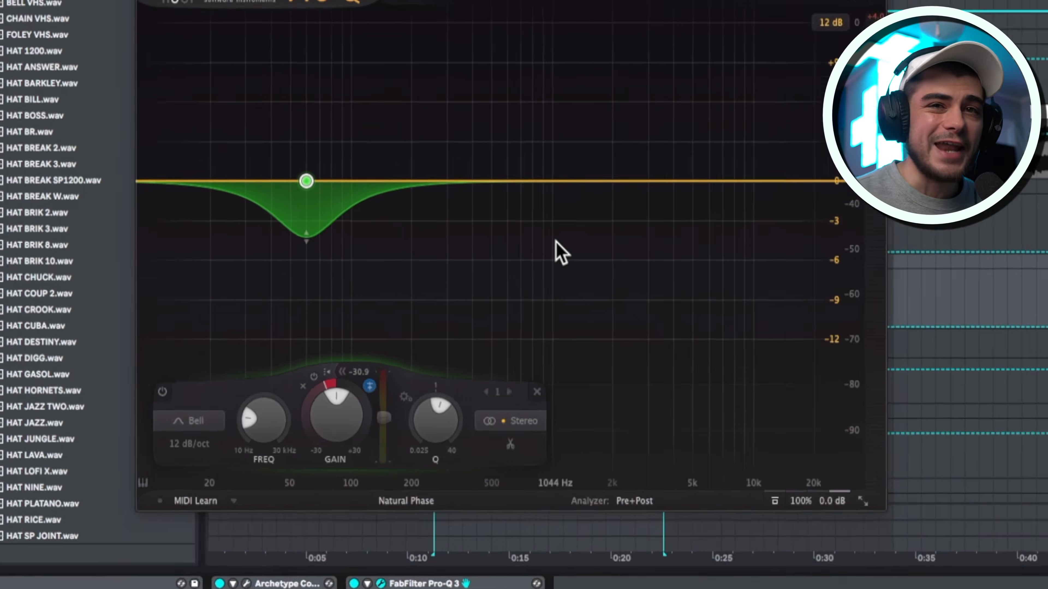
# - Play the kick and bass together and watch the low dynamic EQ band react to the kick sidechain
pyautogui.press('space')
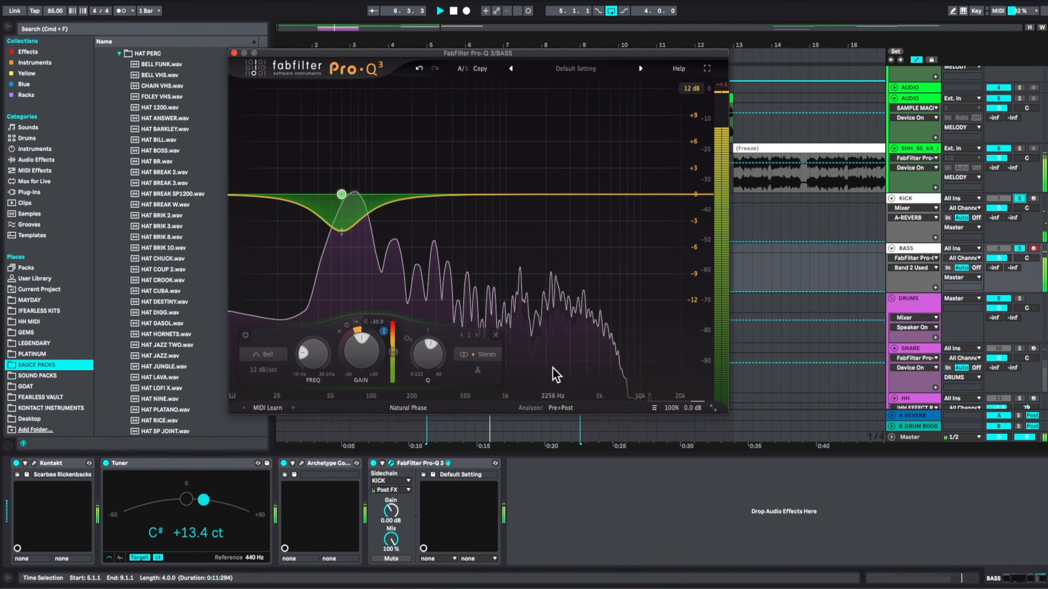
pyautogui.press('space')
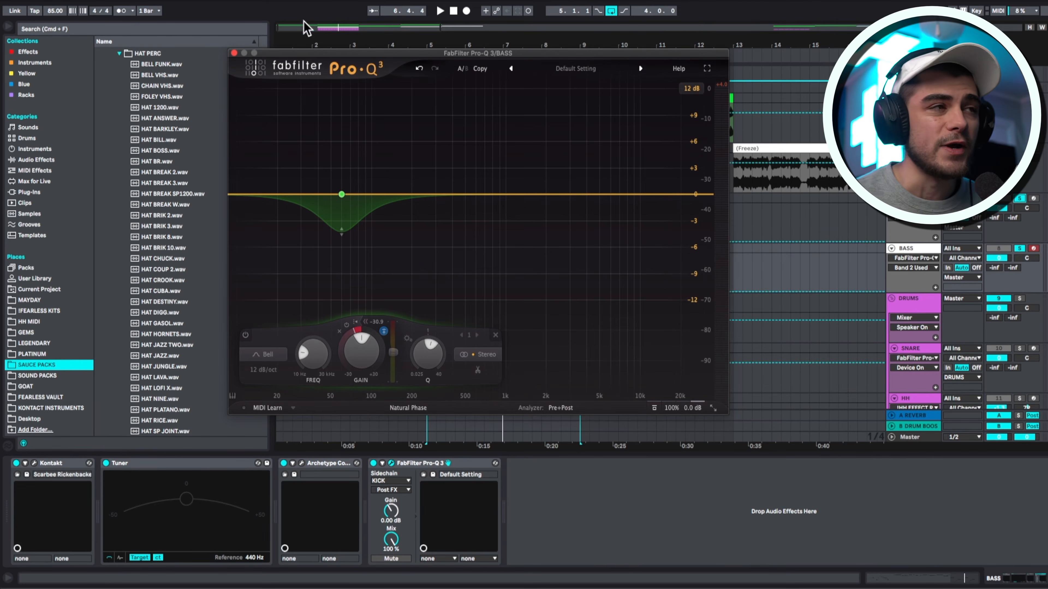
pyautogui.scroll(-4, 677, 399)
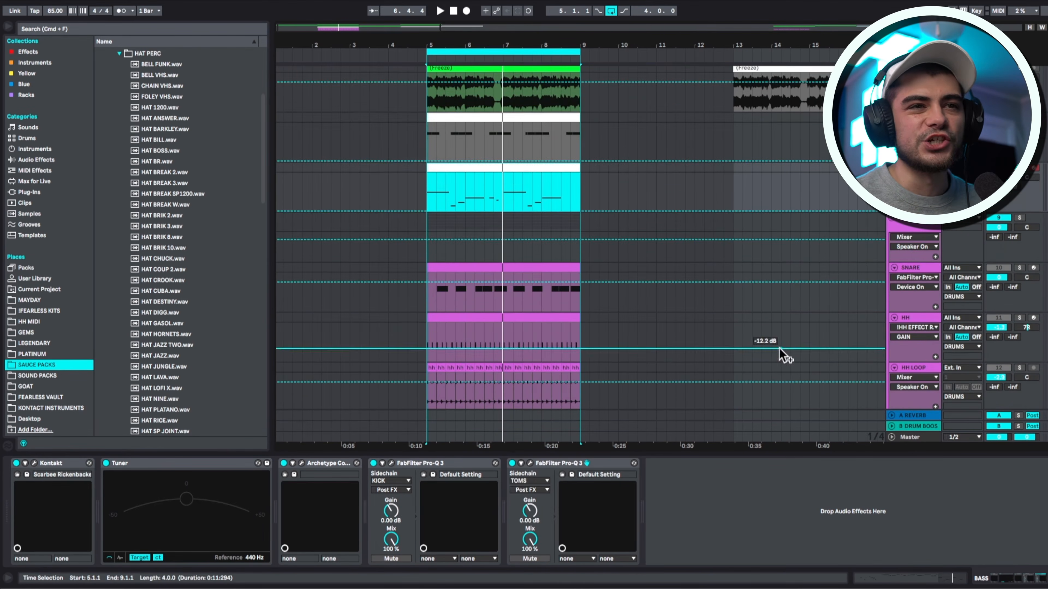
# - Solo the TOMS track, play its pattern and check the low-cut curve in its FabFilter Pro-Q 3
pyautogui.scroll(-7, 782, 355)
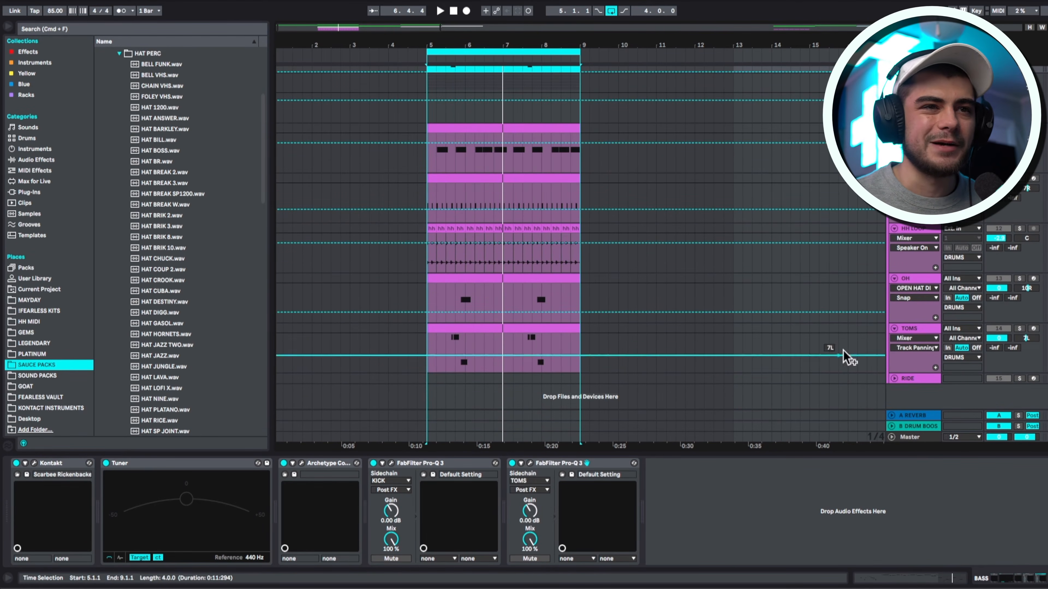
pyautogui.click(994, 330)
pyautogui.click(748, 343)
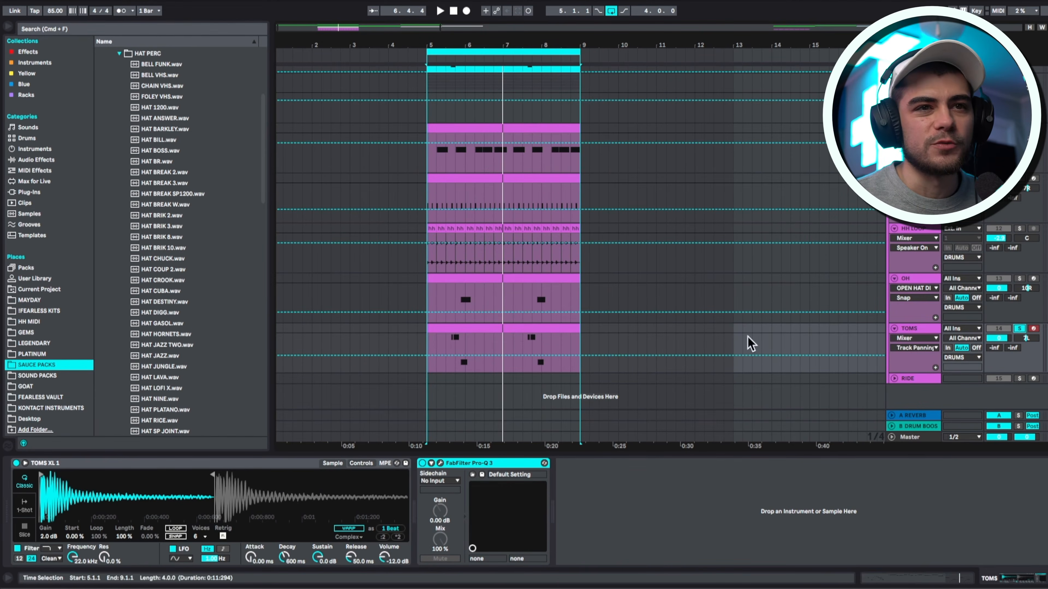
pyautogui.click(514, 331)
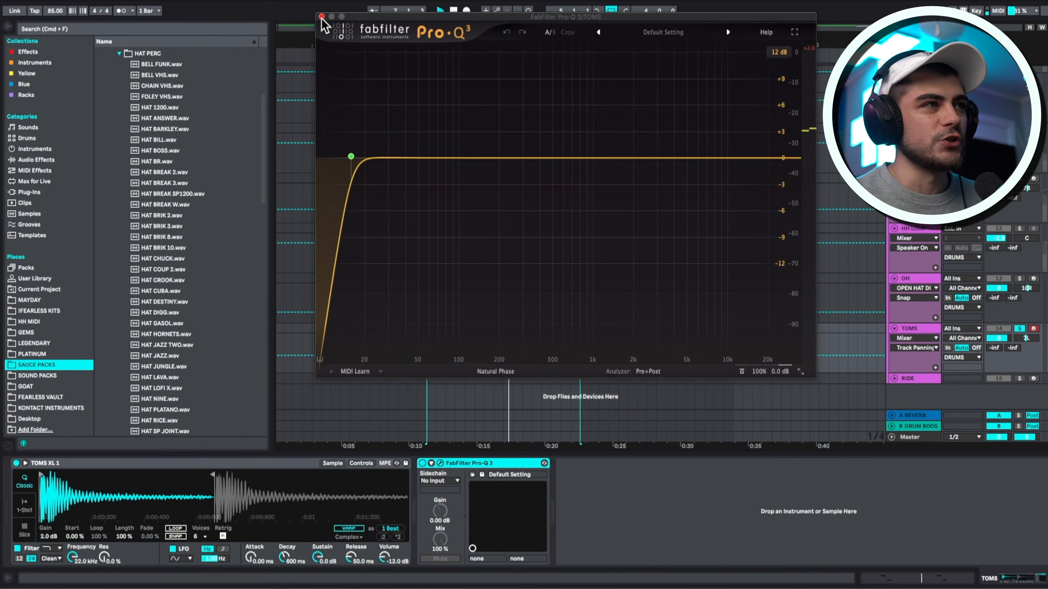
pyautogui.click(322, 18)
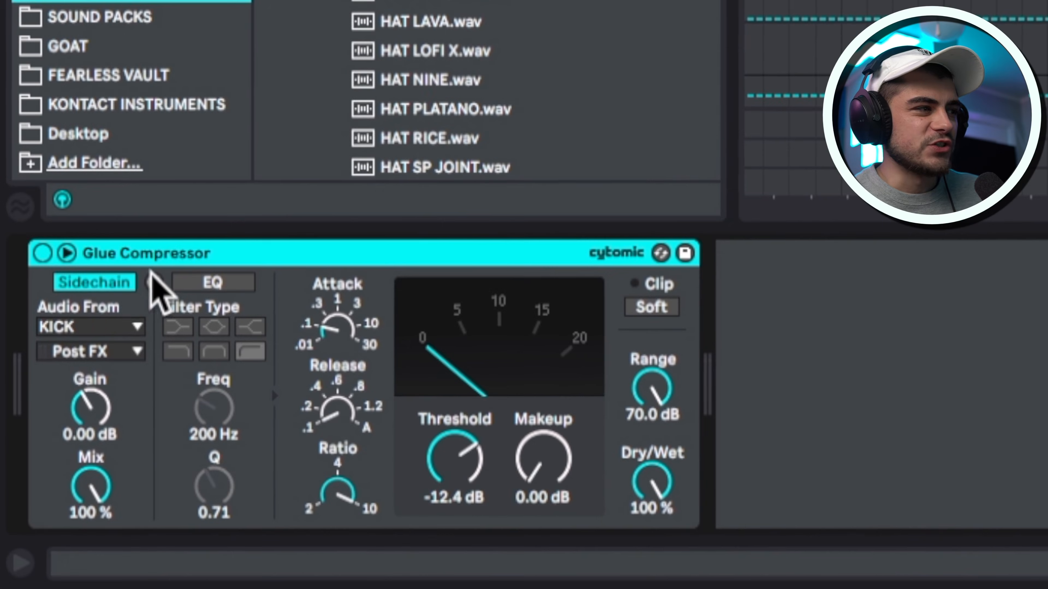
# - Turn on the melody's Glue Compressor with KICK as its sidechain source, and review its attack, release and ratio
pyautogui.click(83, 340)
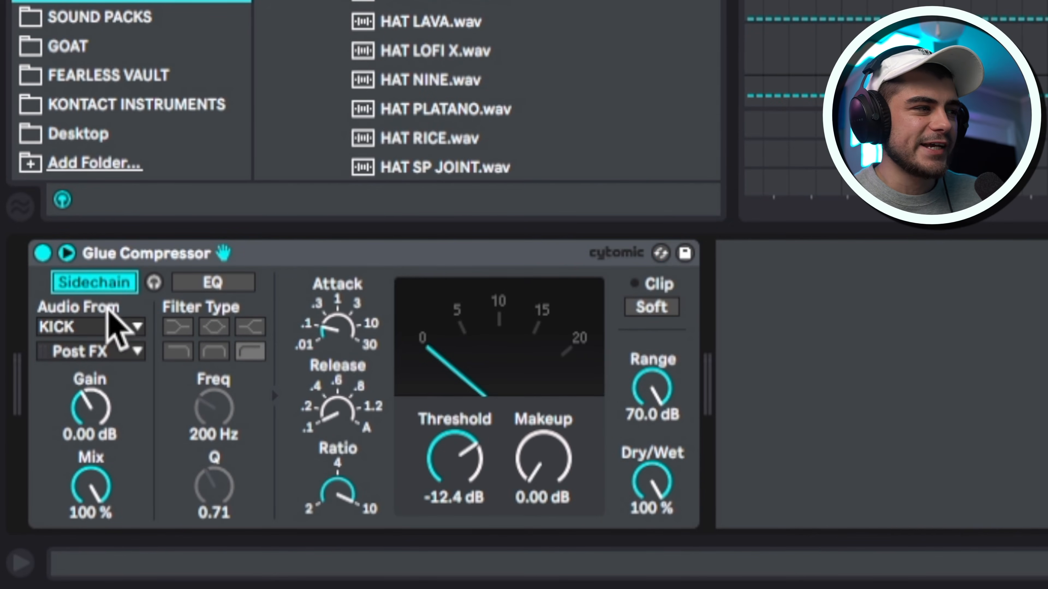
pyautogui.click(124, 326)
pyautogui.click(128, 326)
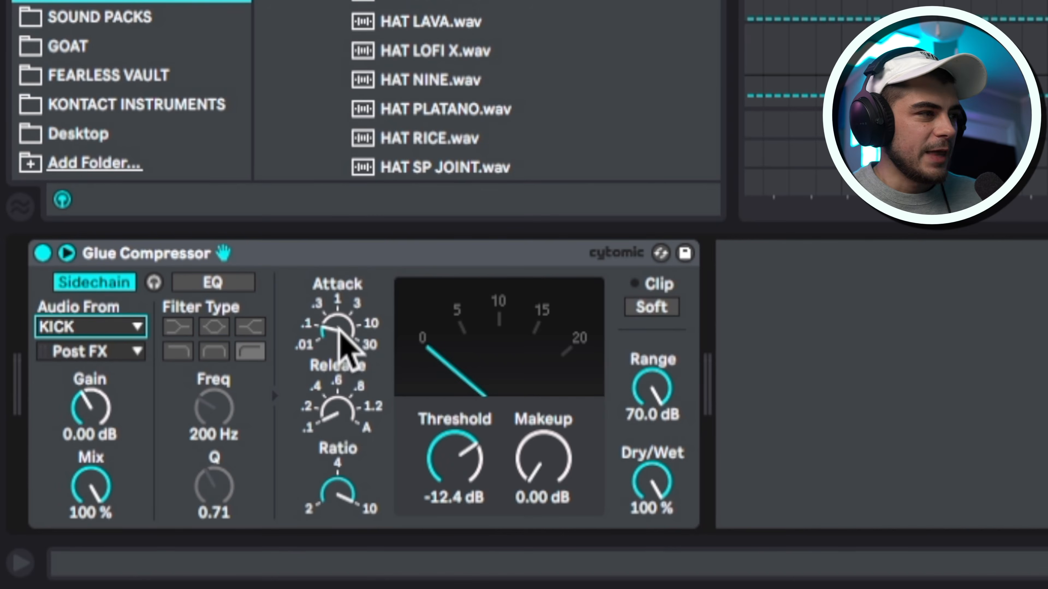
pyautogui.click(330, 326)
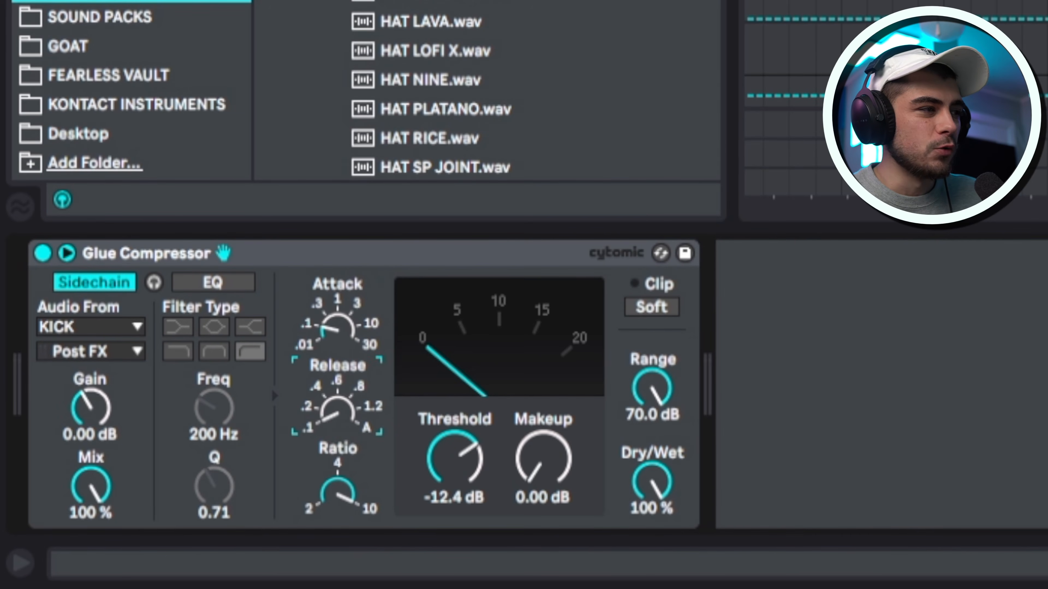
pyautogui.click(334, 496)
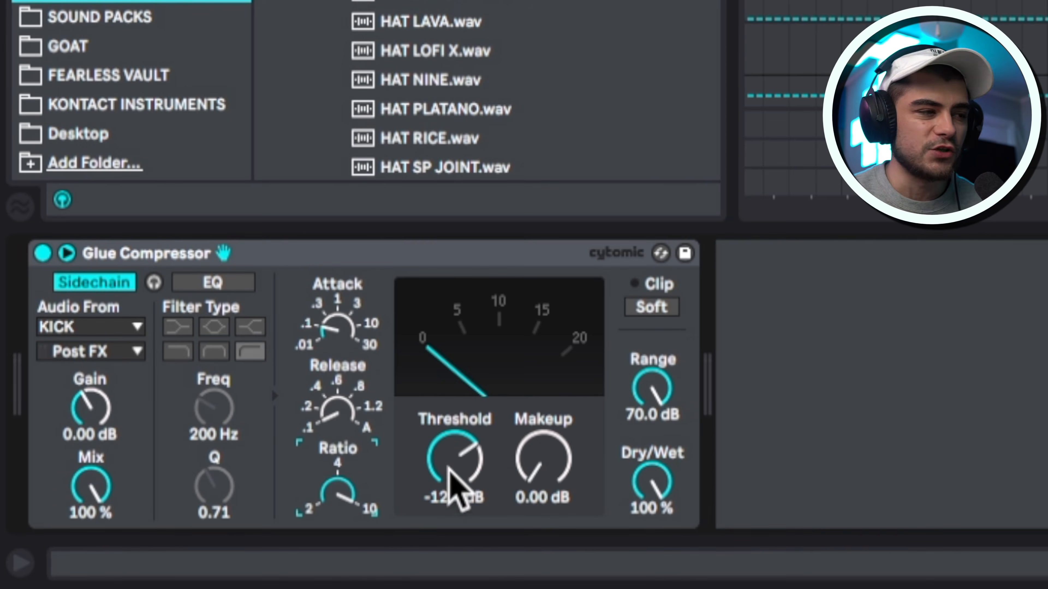
pyautogui.press('space')
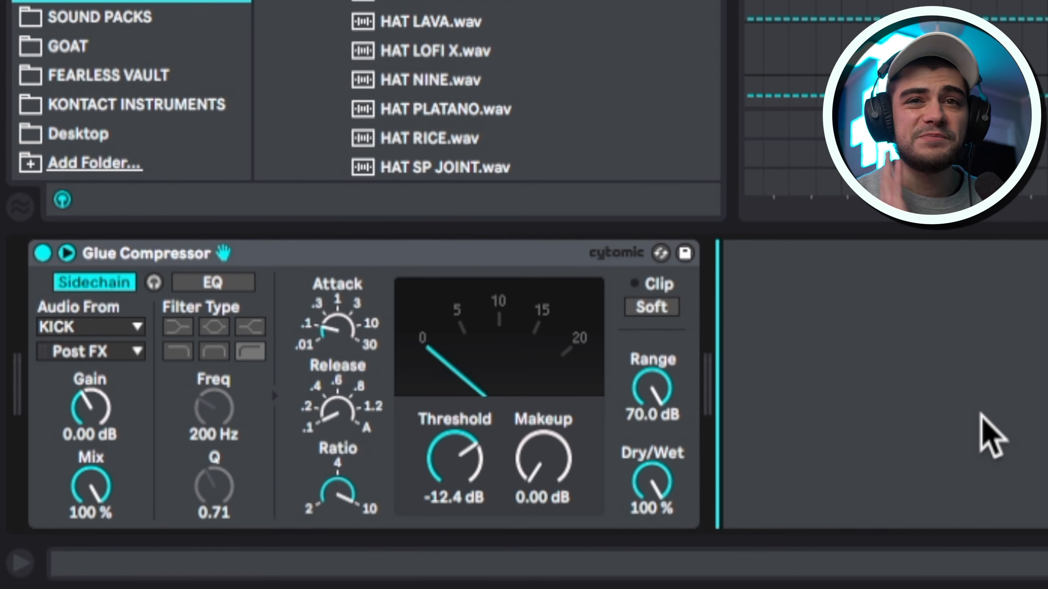
# - Duplicate the Glue Compressor with SNARE as sidechain source, threshold at -9.64 dB and makeup at 2.06 dB
pyautogui.click(552, 252)
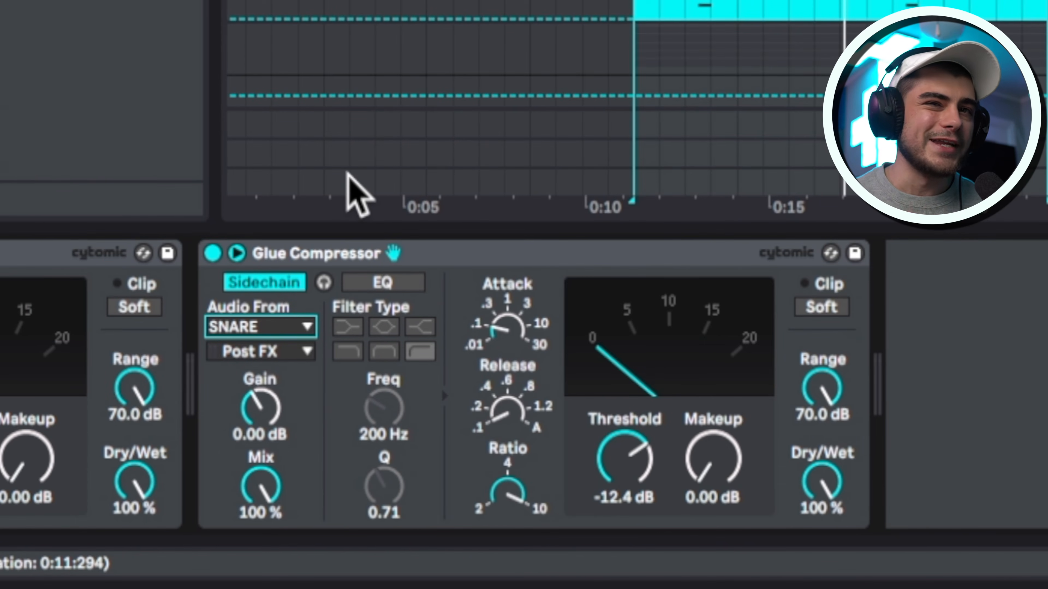
pyautogui.click(596, 451)
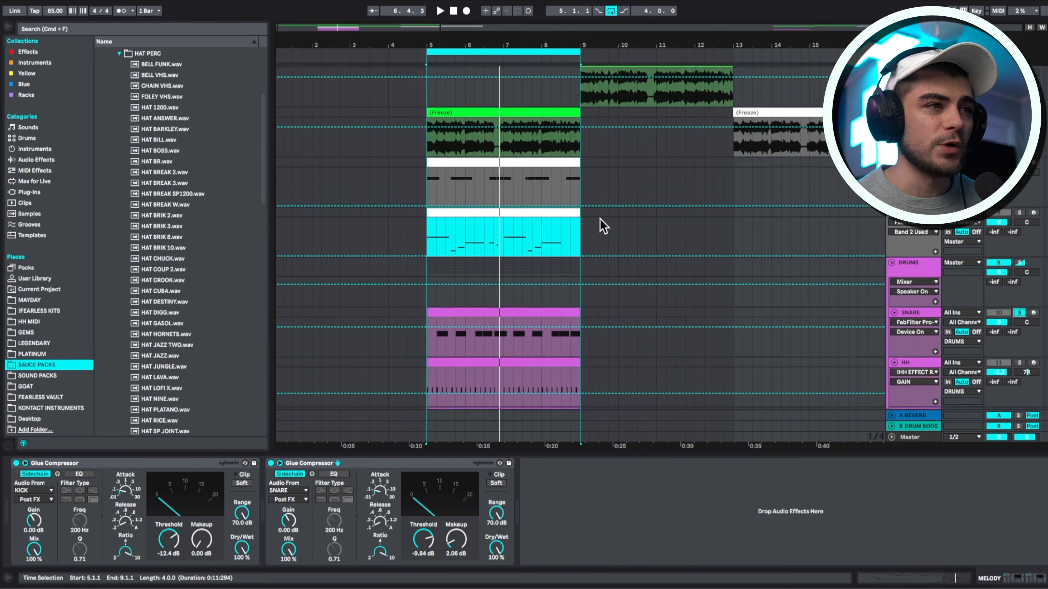
# - Clear the TOMS part from bar 13 to bar 21
pyautogui.scroll(-3, 598, 227)
pyautogui.scroll(2, 599, 227)
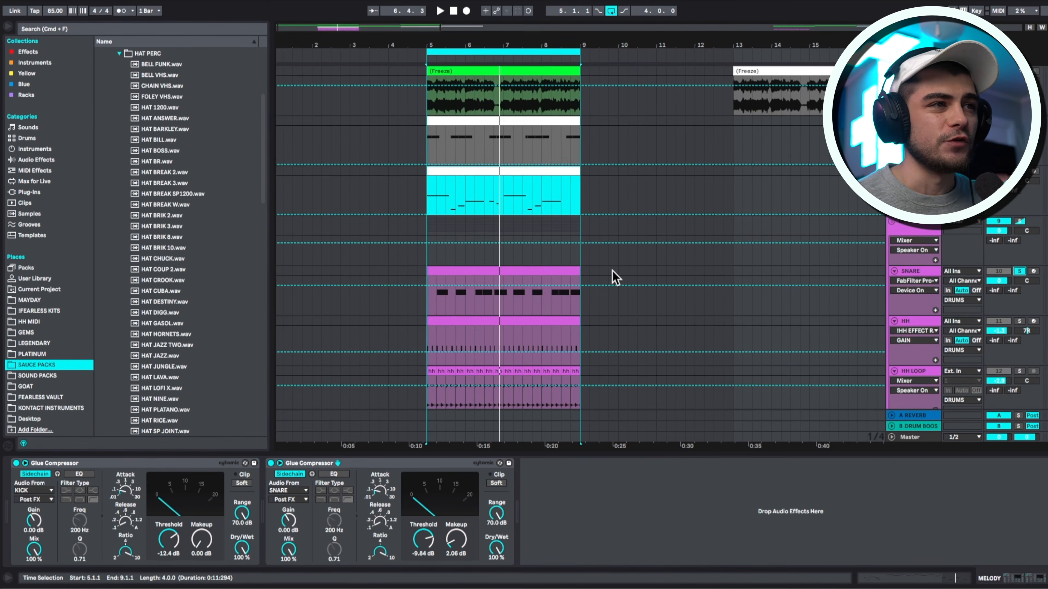
pyautogui.scroll(3, 612, 270)
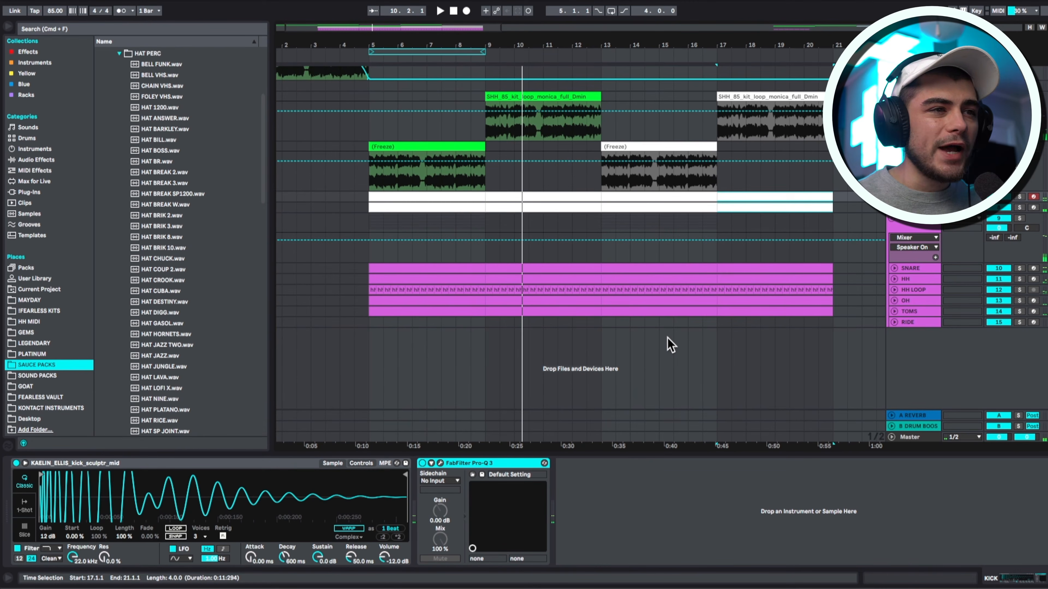
pyautogui.click(639, 310)
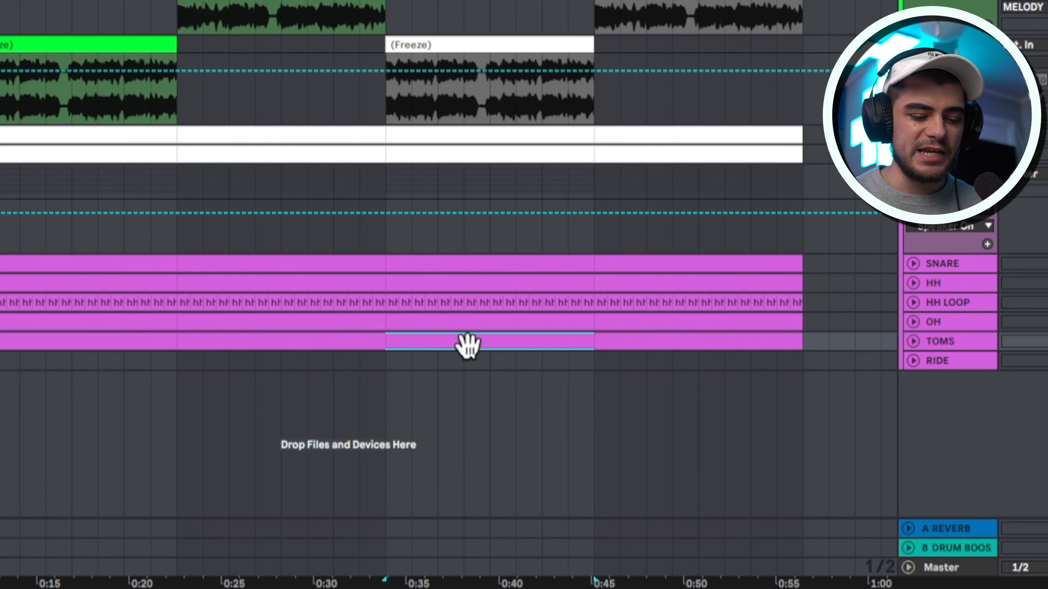
pyautogui.moveTo(494, 342); pyautogui.dragTo(627, 338)
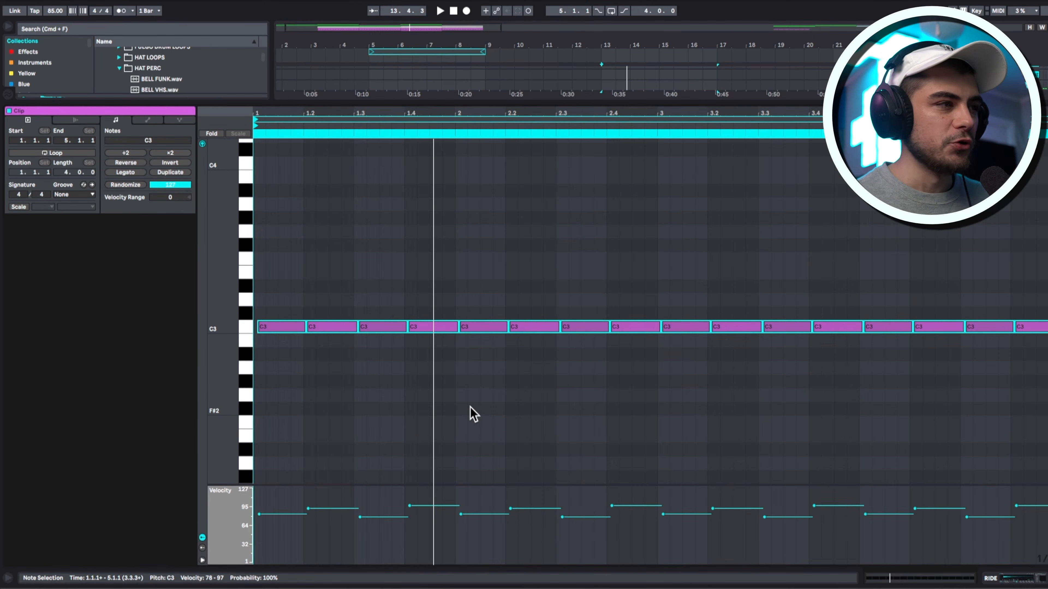
# - Transpose all notes in the RIDE clip down to B2, comparing neighbouring semitones during playback
pyautogui.press('Down')
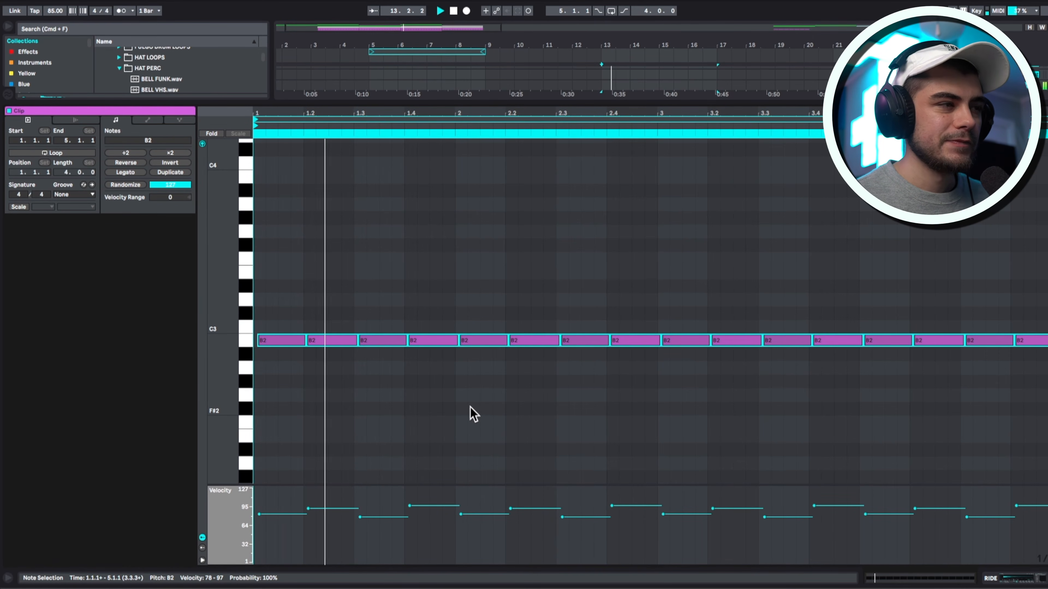
pyautogui.press('Up')
pyautogui.press('Up')
pyautogui.press('Down')
pyautogui.press('Down')
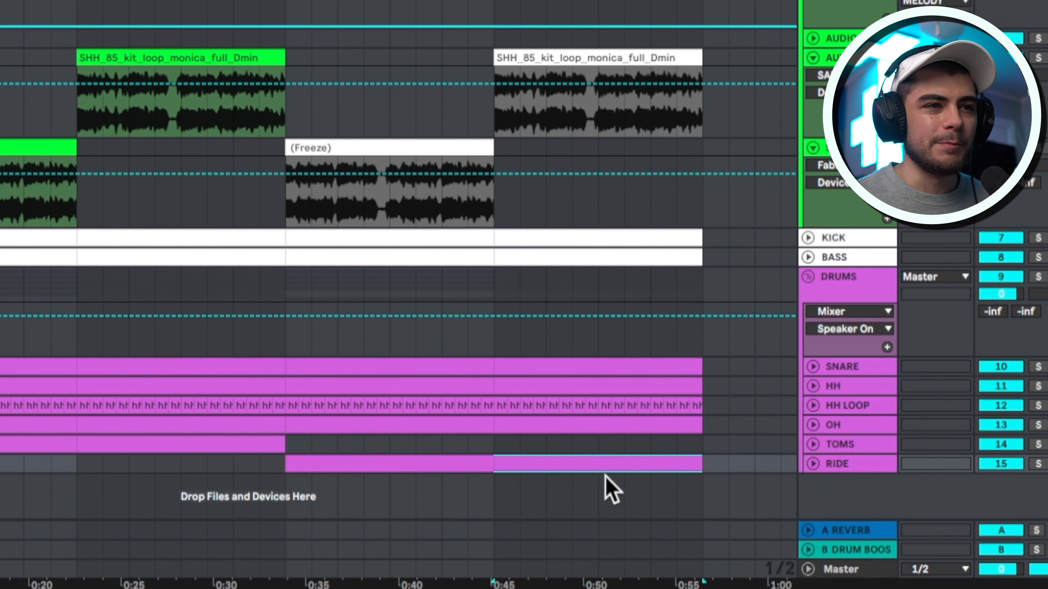
# - Clear the TOMS lane again from bar 13 and delete the bass clip in bars 13 to 17
pyautogui.moveTo(285, 444); pyautogui.dragTo(685, 471)
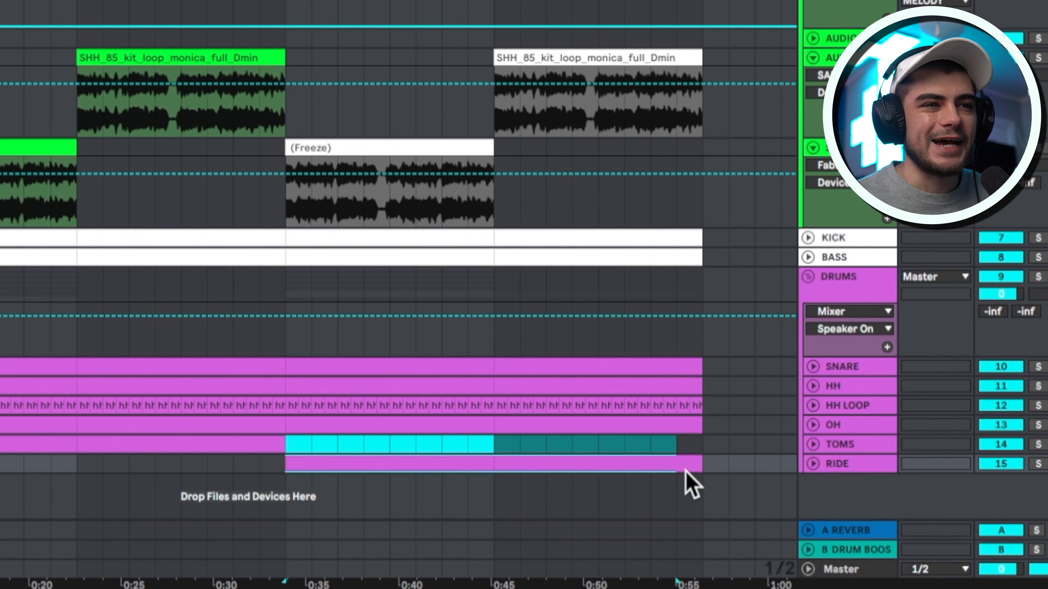
pyautogui.click(686, 444)
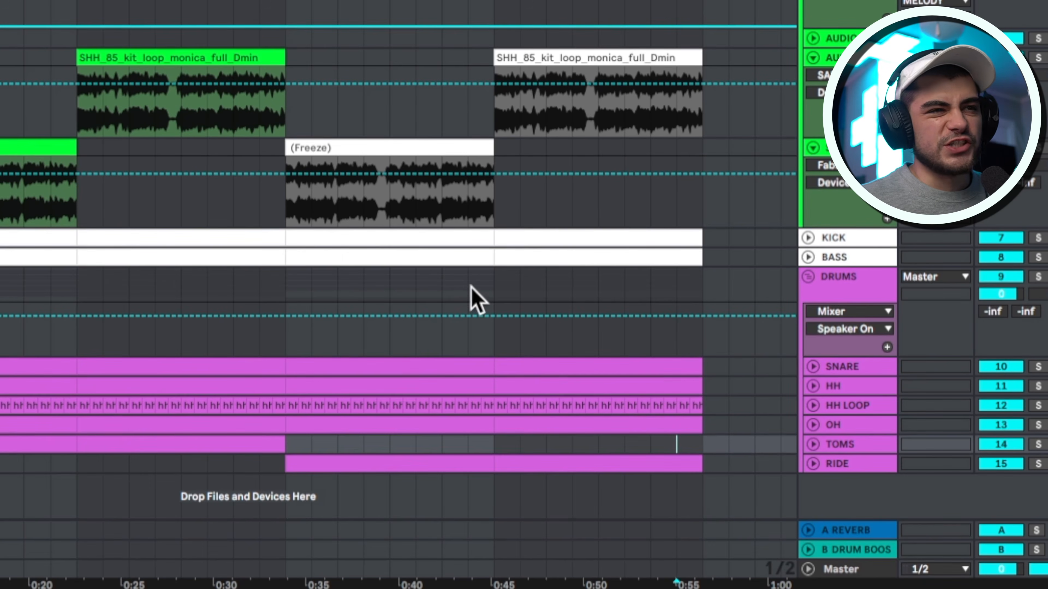
pyautogui.click(387, 257)
pyautogui.click(382, 264)
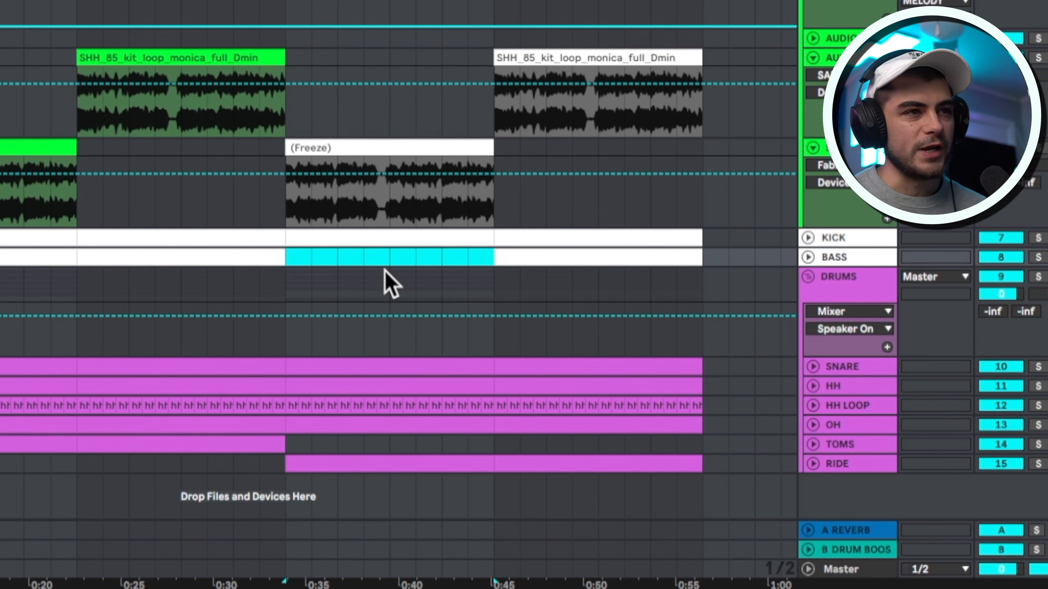
pyautogui.press('Delete')
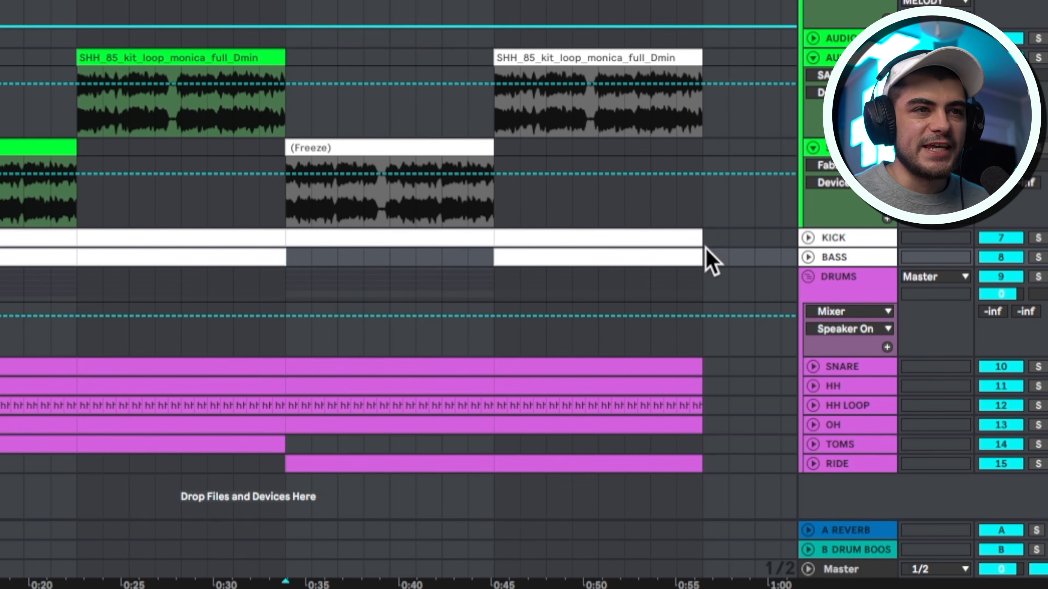
# - Cut the last half bar before bar 21 from the bass and drum tracks, and duplicate the bar 5 to 21 section after it
pyautogui.moveTo(703, 251); pyautogui.dragTo(675, 372)
pyautogui.press('Delete')
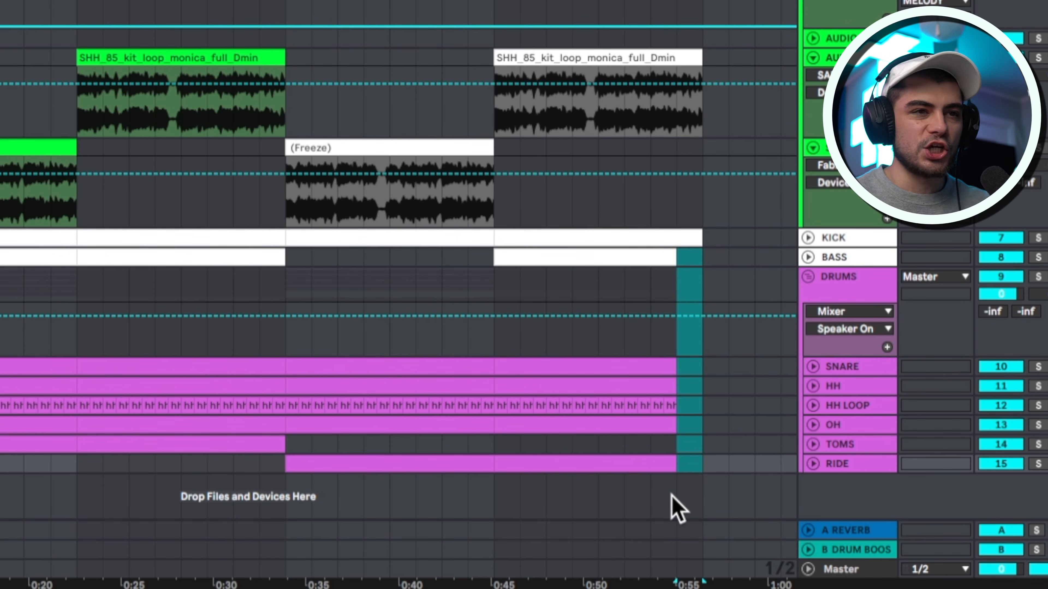
pyautogui.click(677, 236)
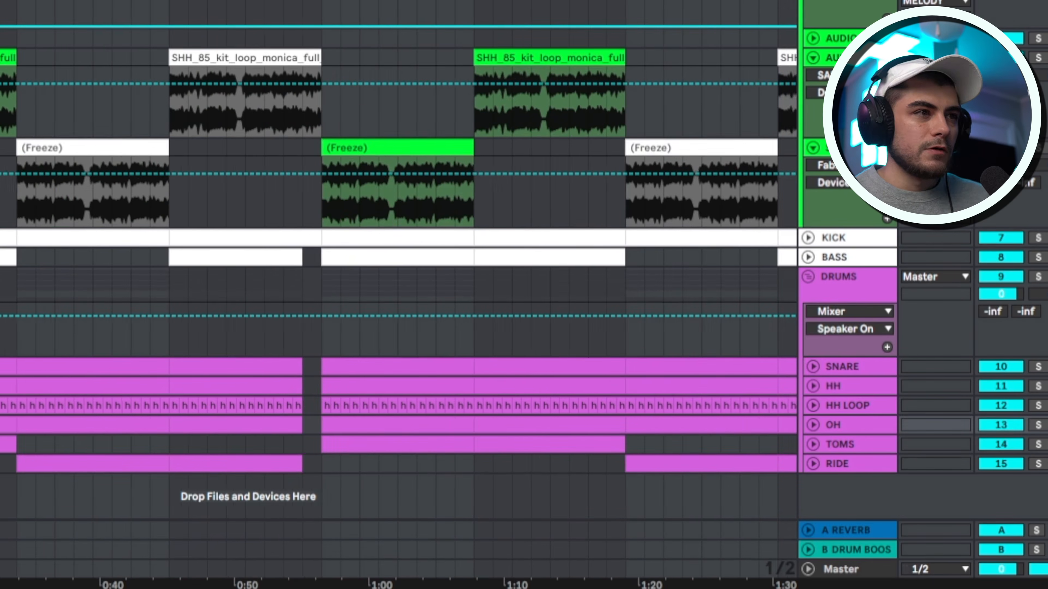
pyautogui.hscroll(-1, 90, 538)
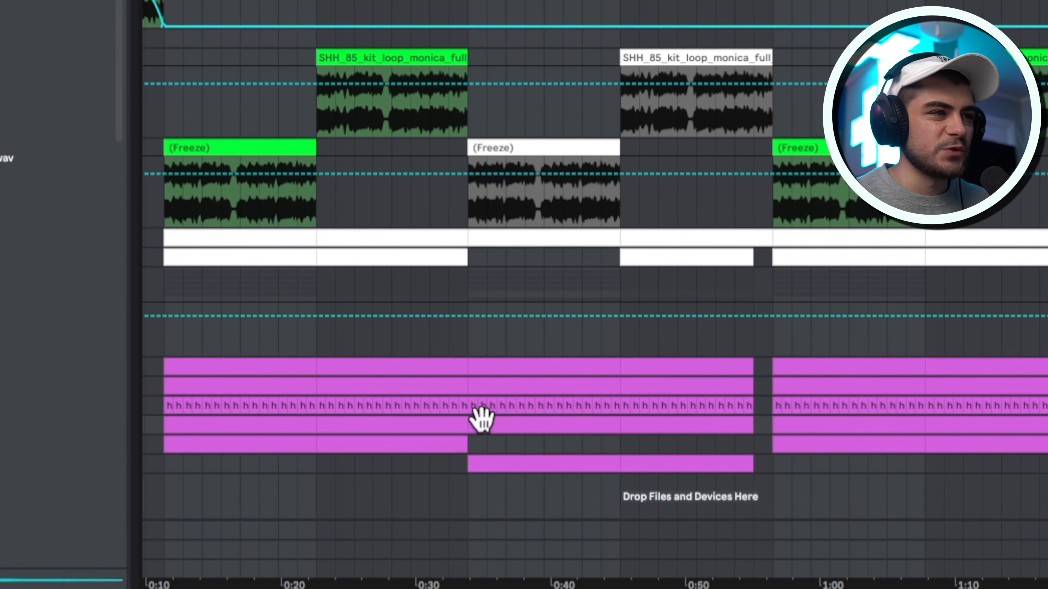